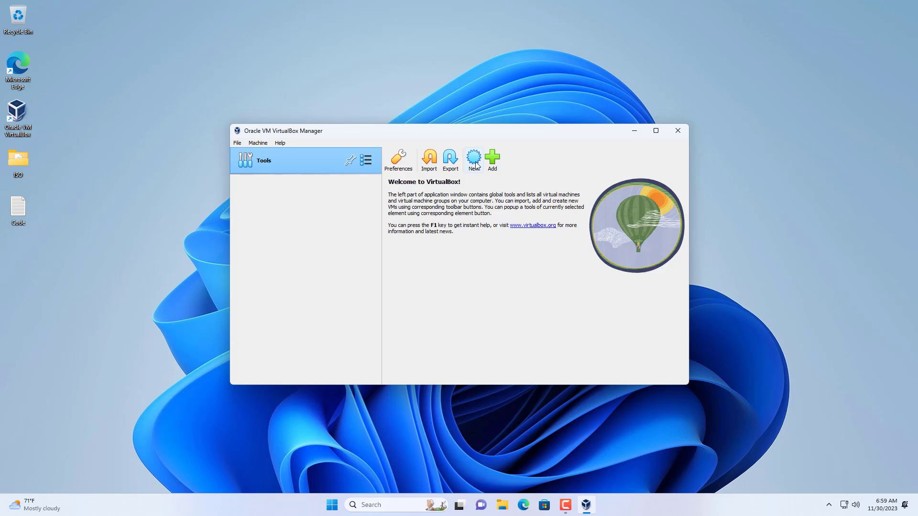
Start a new virtual machine named macOS with the macOS image from the desktop's ISO folder, and proceed to the hardware settings.
click(474, 158)
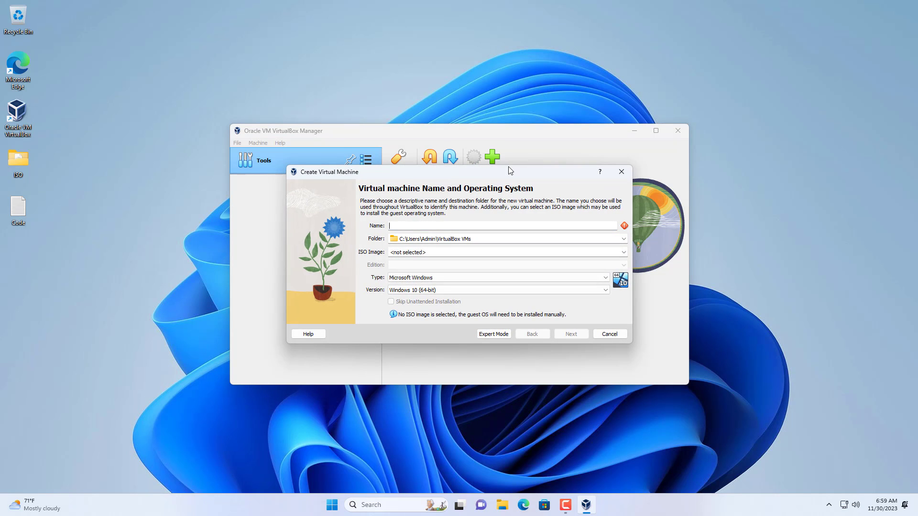
text(macOS)
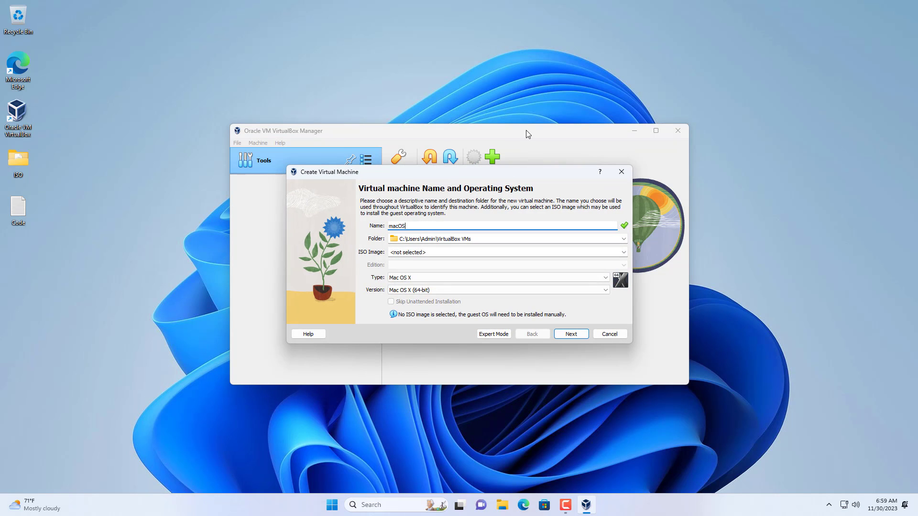
click(624, 252)
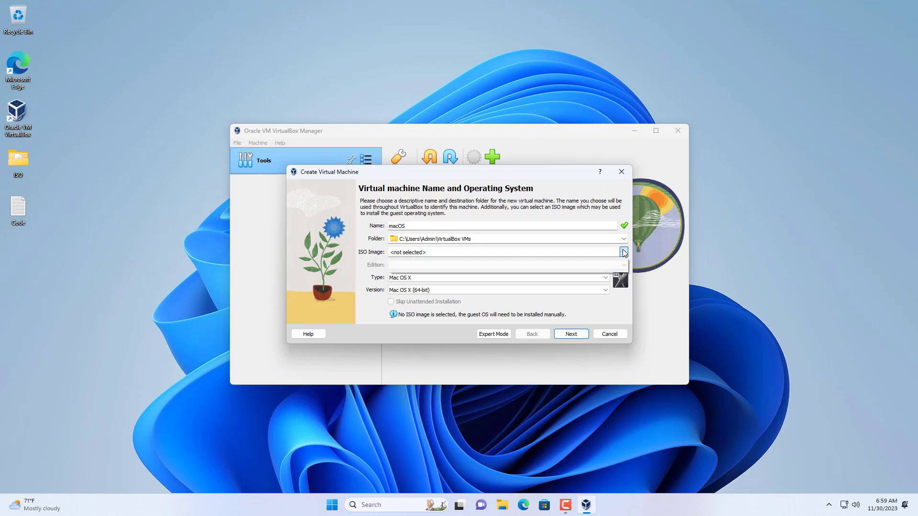
click(601, 269)
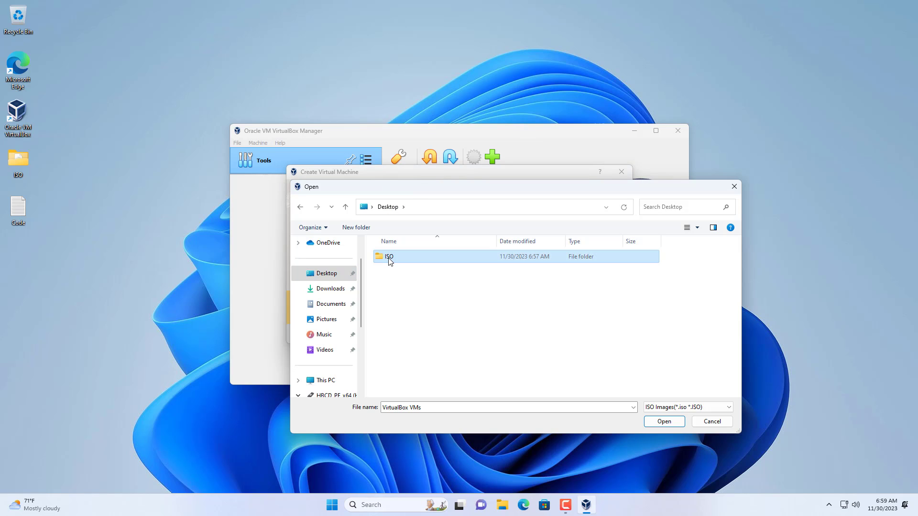
double_click(397, 257)
click(399, 258)
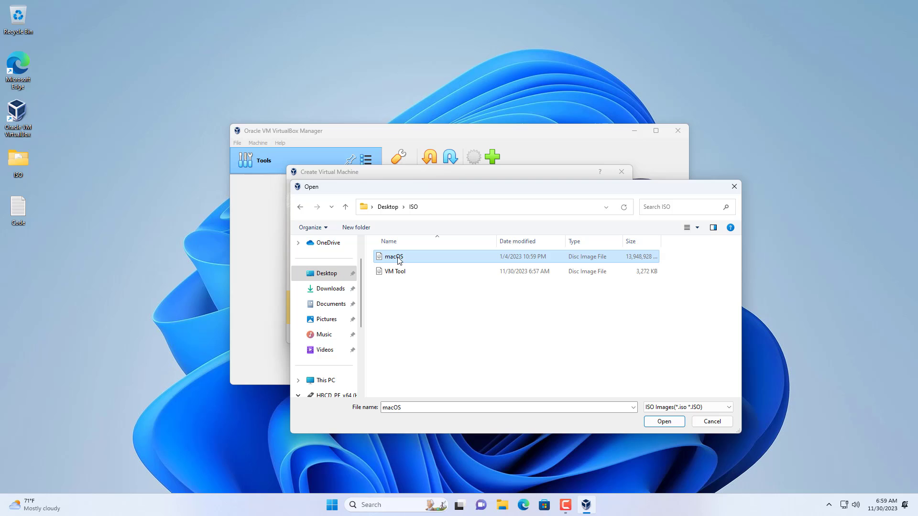
click(662, 422)
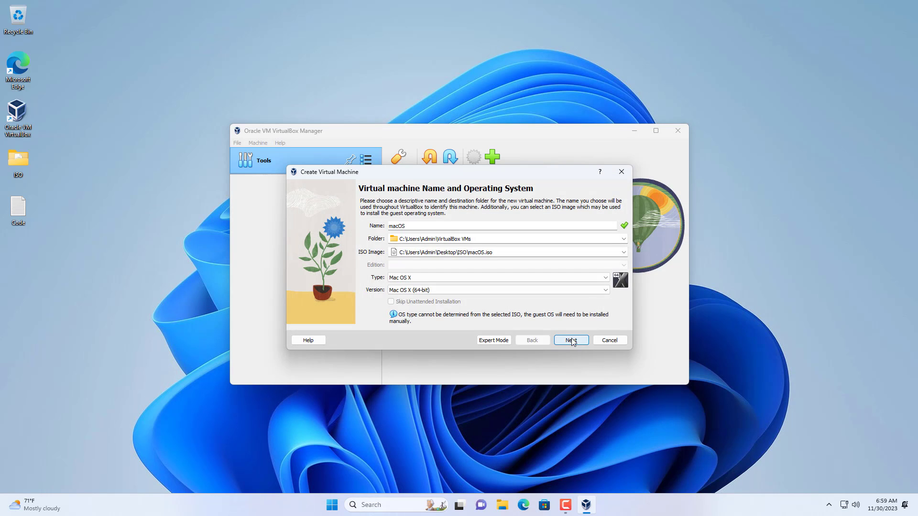
click(571, 340)
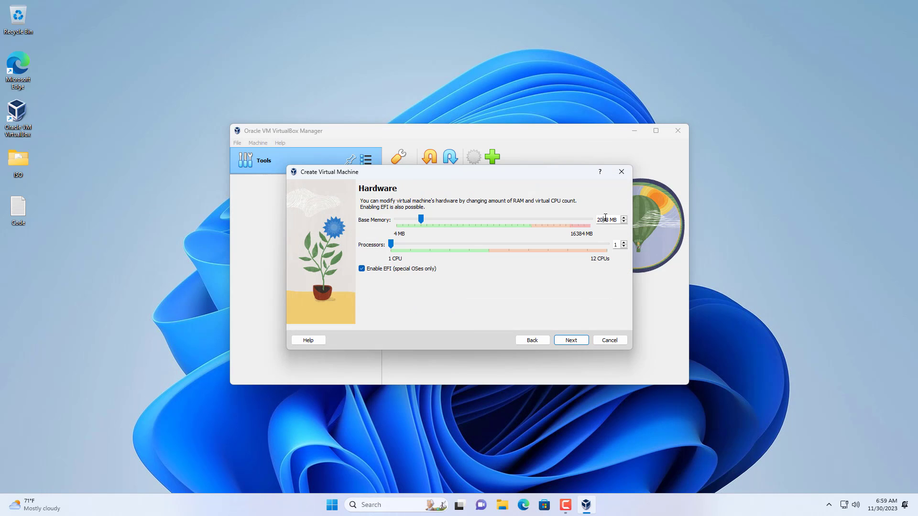
Set the new machine's base memory to 8192 MB, keeping 1 processor, and proceed to the hard disk settings.
text(8192)
double_click(612, 245)
click(573, 340)
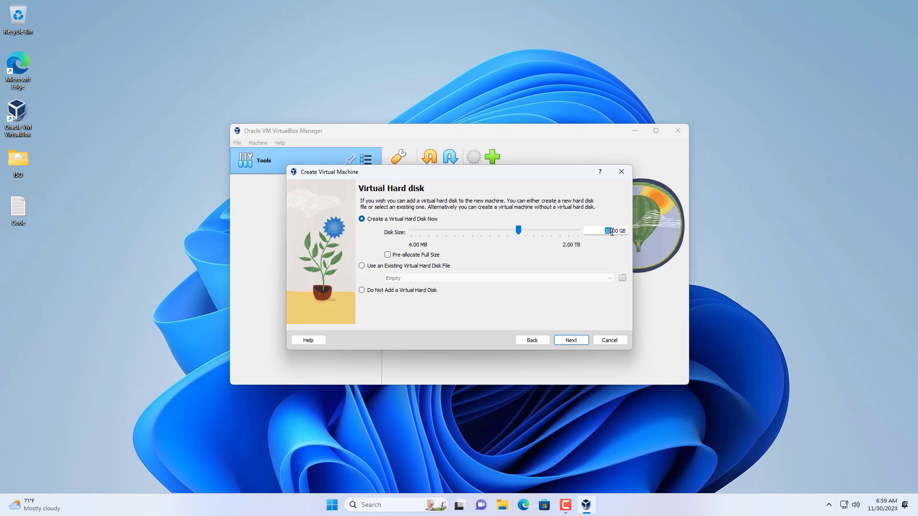
Set the virtual hard disk size to 60 GB and finish creating the machine.
drag(613, 231, 660, 230)
text(60)
click(583, 343)
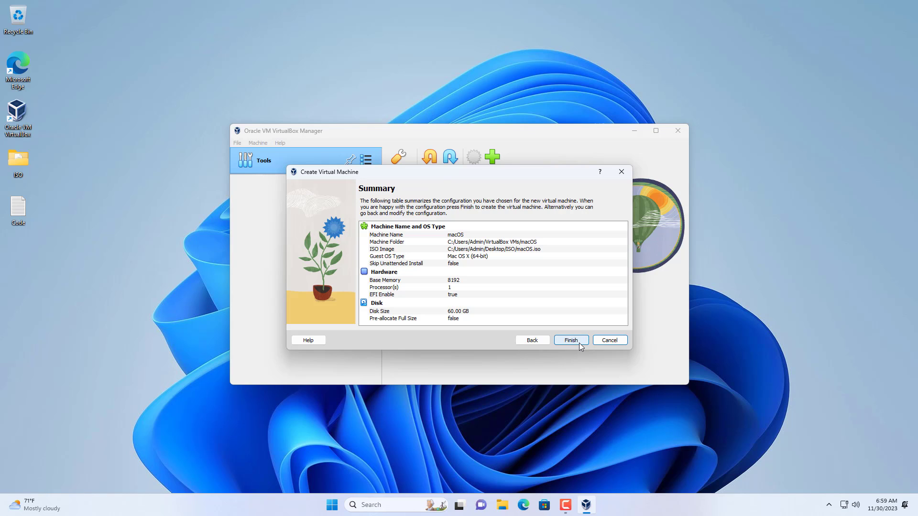
click(579, 343)
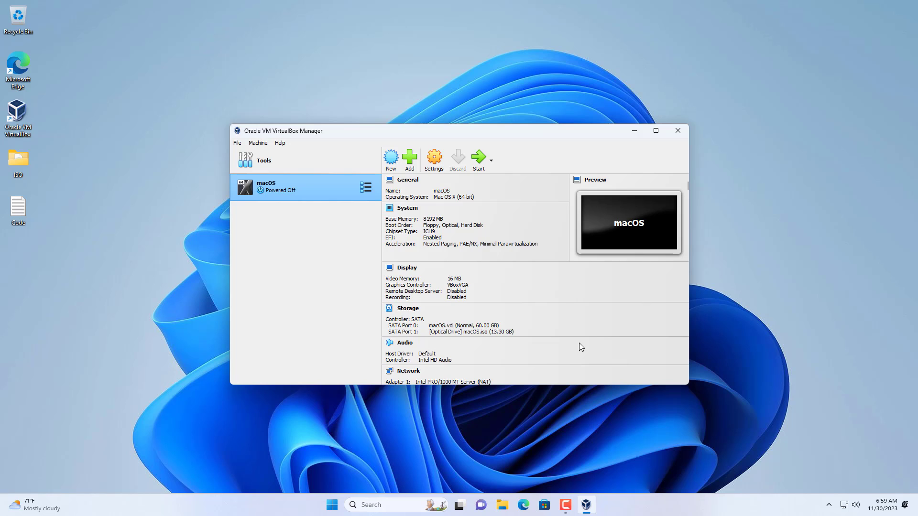
In the macOS machine's display settings, set the video memory to 128 MB and the graphics controller to VMSVGA.
click(433, 171)
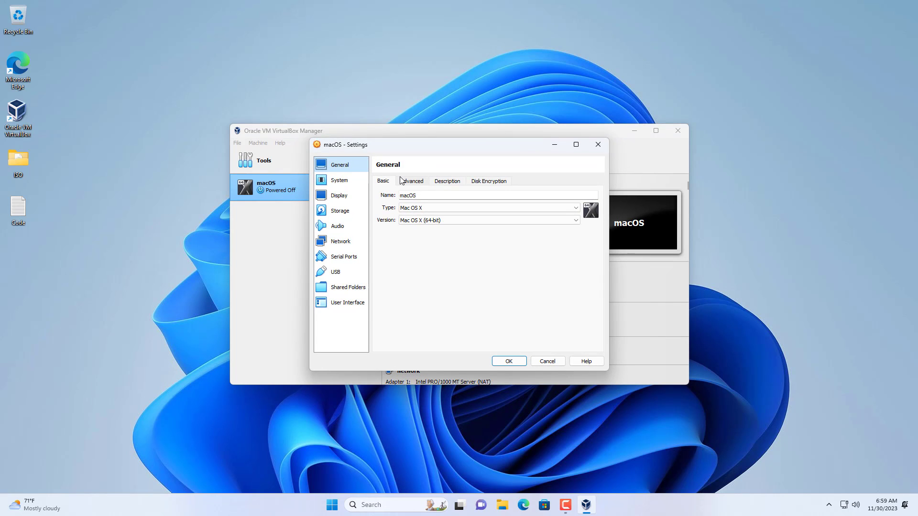
click(340, 195)
drag(447, 198, 594, 203)
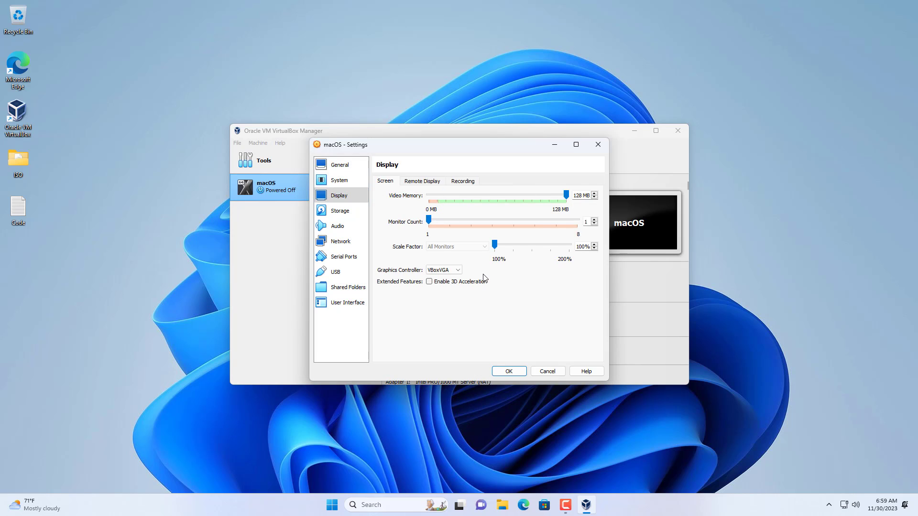
click(452, 270)
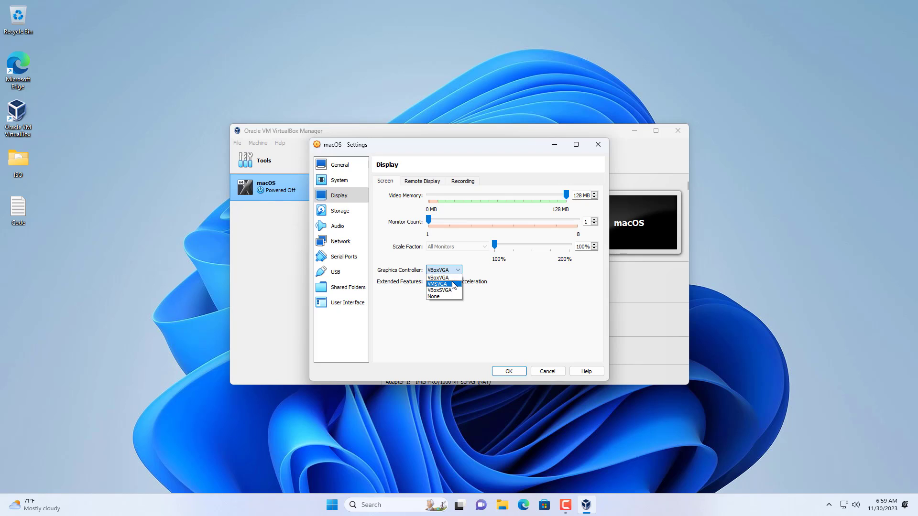
click(453, 285)
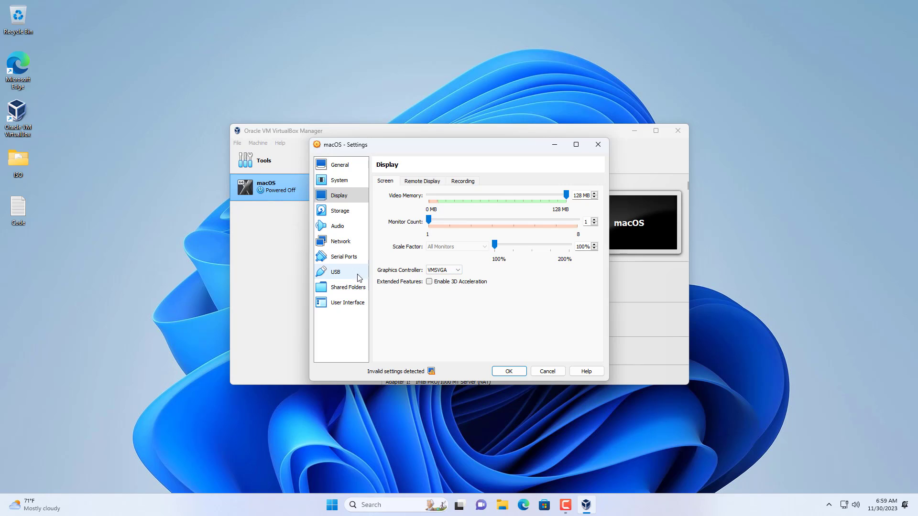
Set the machine's USB controller to USB 3.0 (xHCI) and save the machine settings.
click(335, 272)
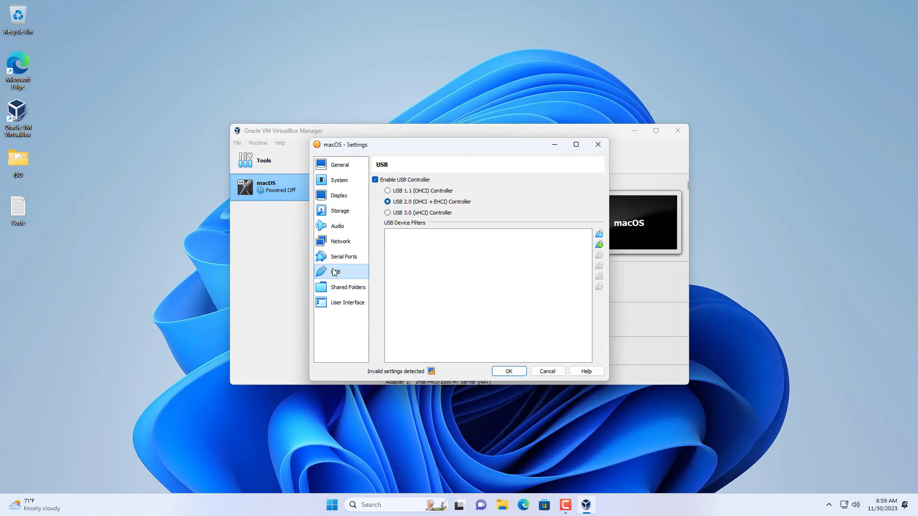
click(408, 214)
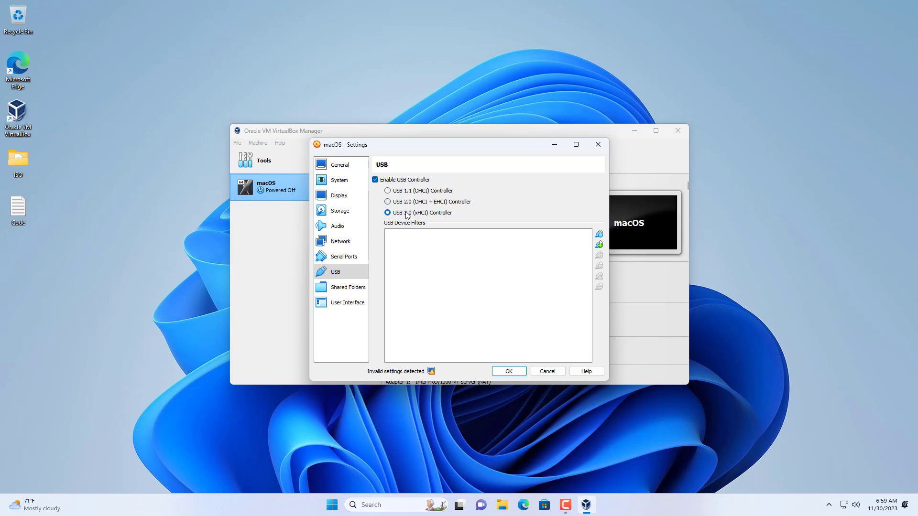
click(509, 372)
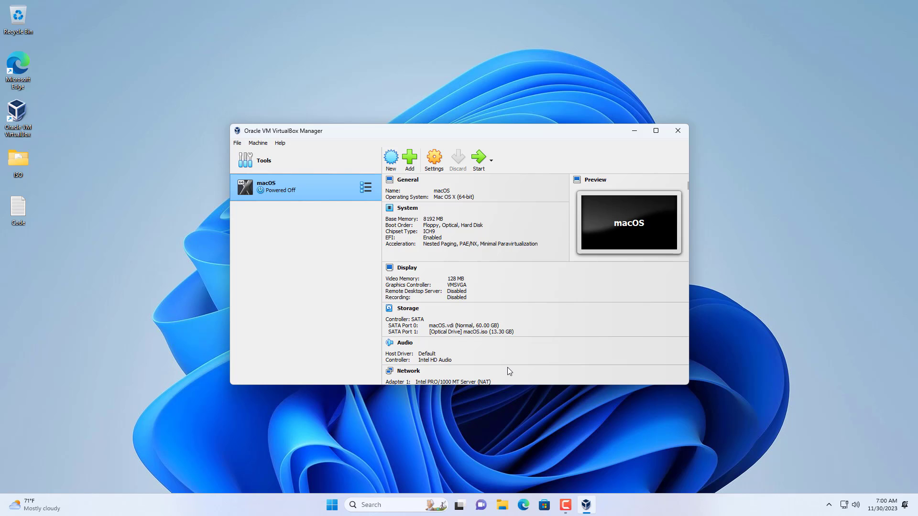
Open the Code text file from the desktop and select the first "VM Name" placeholder in its commands.
click(635, 131)
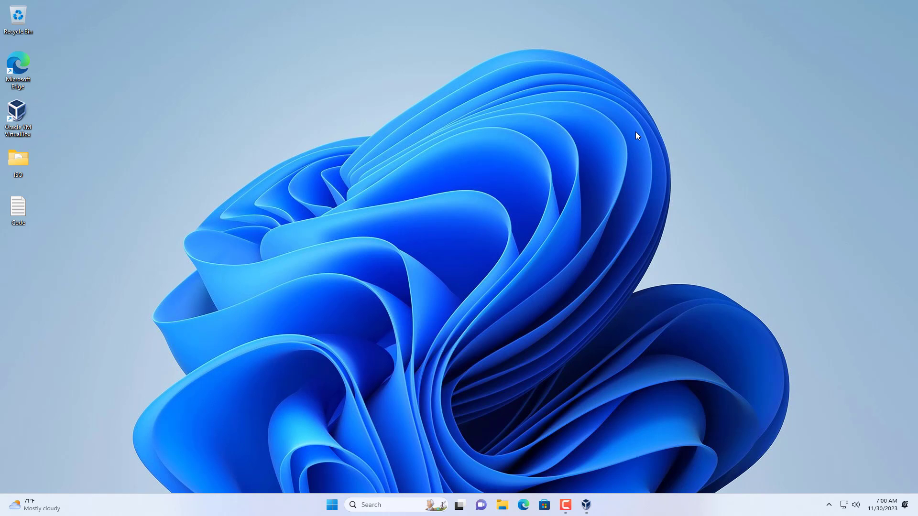
double_click(29, 211)
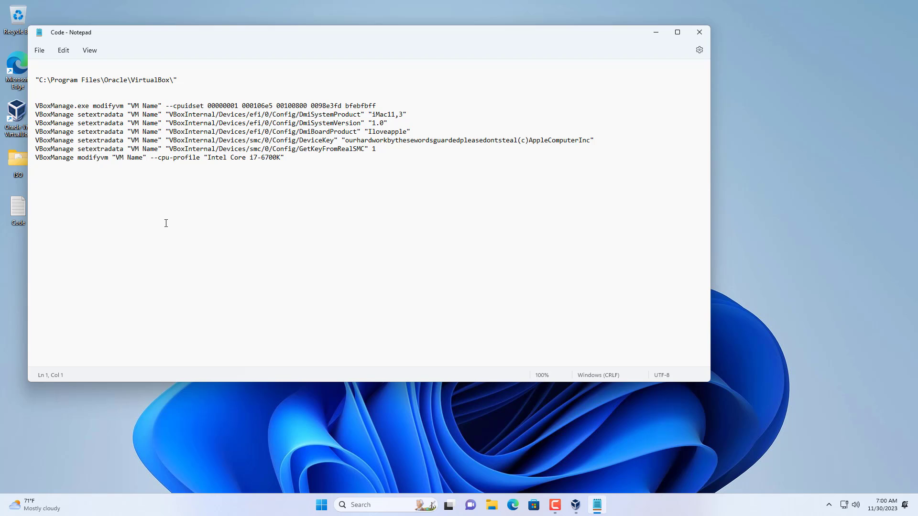
drag(132, 107, 159, 107)
Look up the virtual machine's exact name in VirtualBox Manager without changing it, and close VirtualBox Manager.
key(alt+Tab)
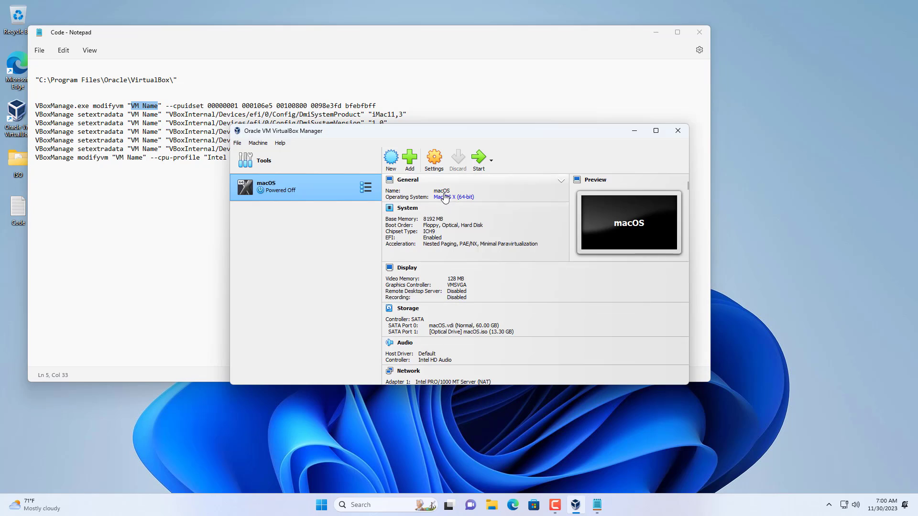
click(442, 191)
drag(487, 218, 455, 214)
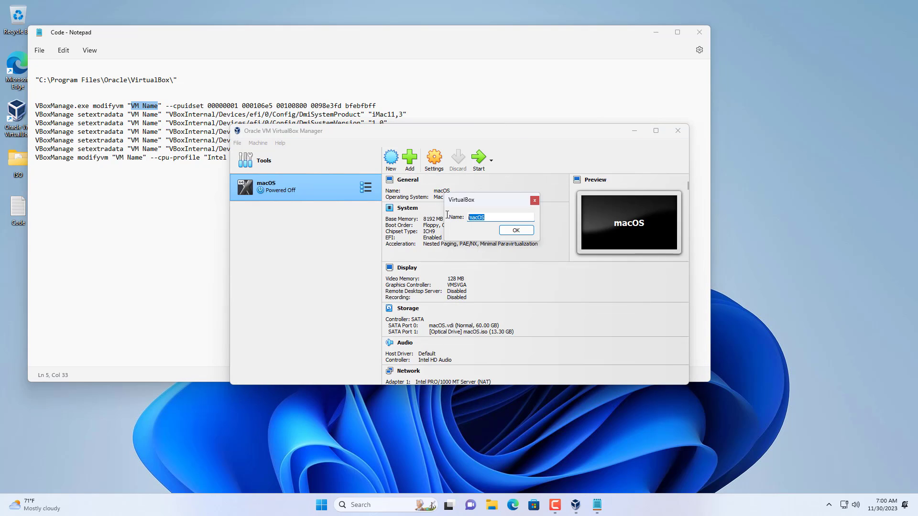
click(514, 229)
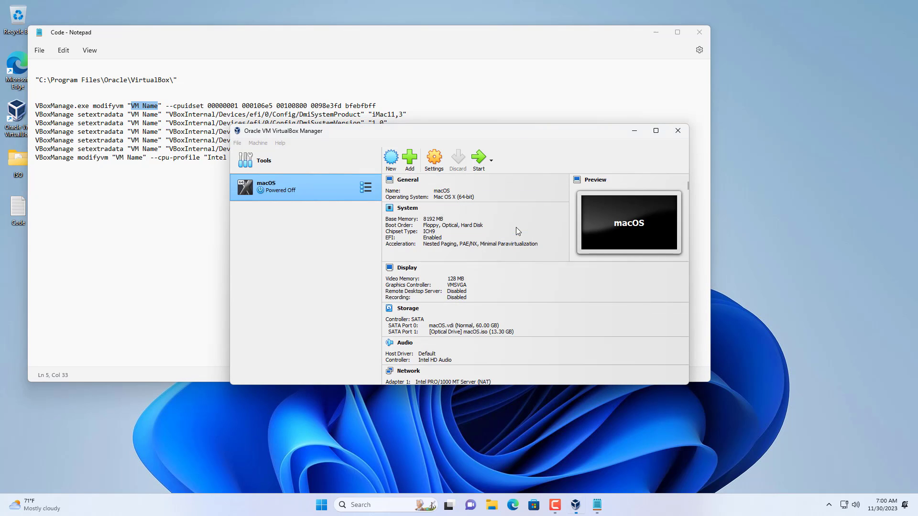
click(678, 133)
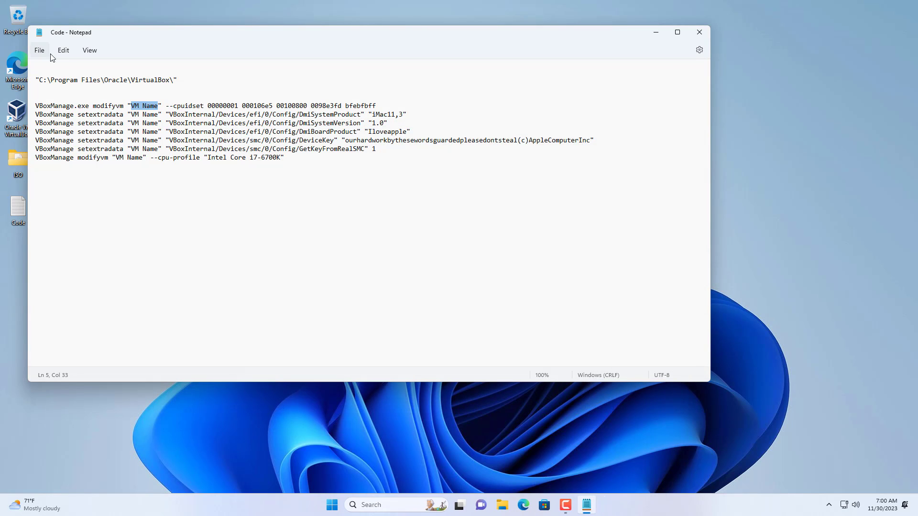
Replace every "VM Name" in the Code file with "macOS".
click(62, 53)
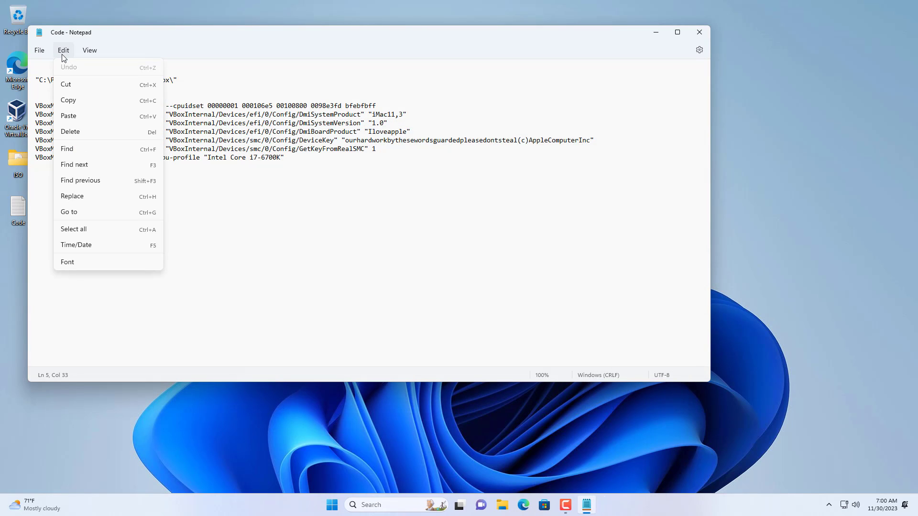
click(99, 196)
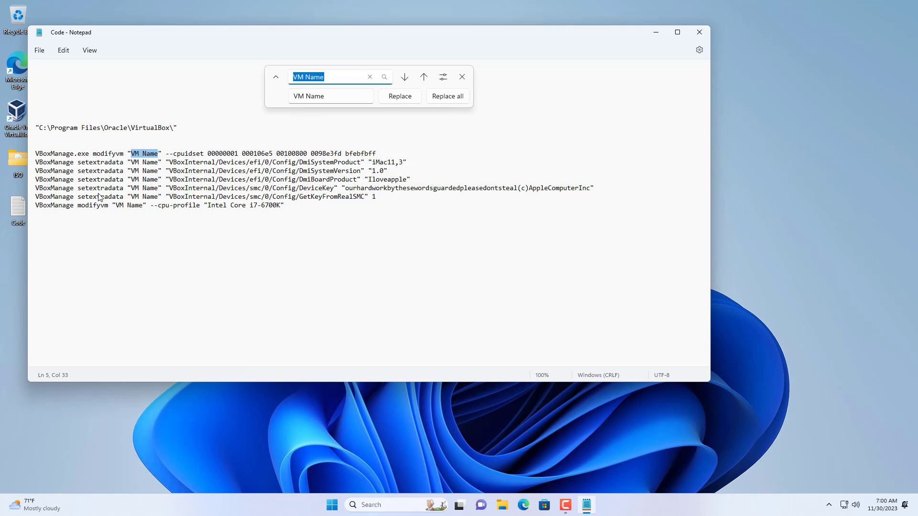
click(335, 95)
drag(334, 95, 285, 96)
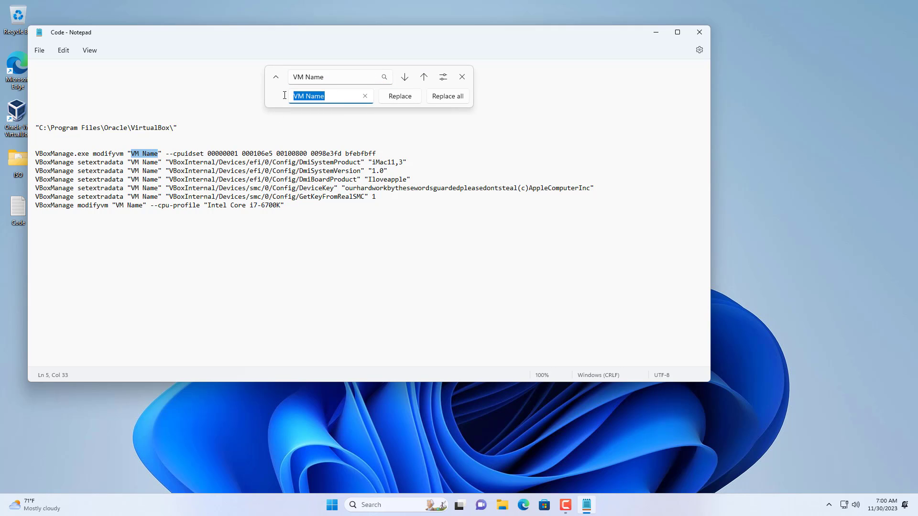
text(macOS)
click(439, 96)
click(462, 77)
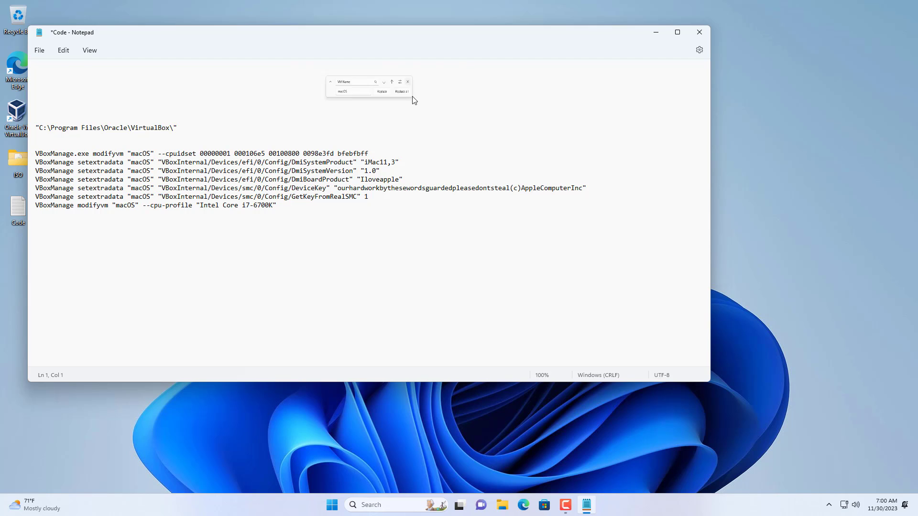
double_click(139, 106)
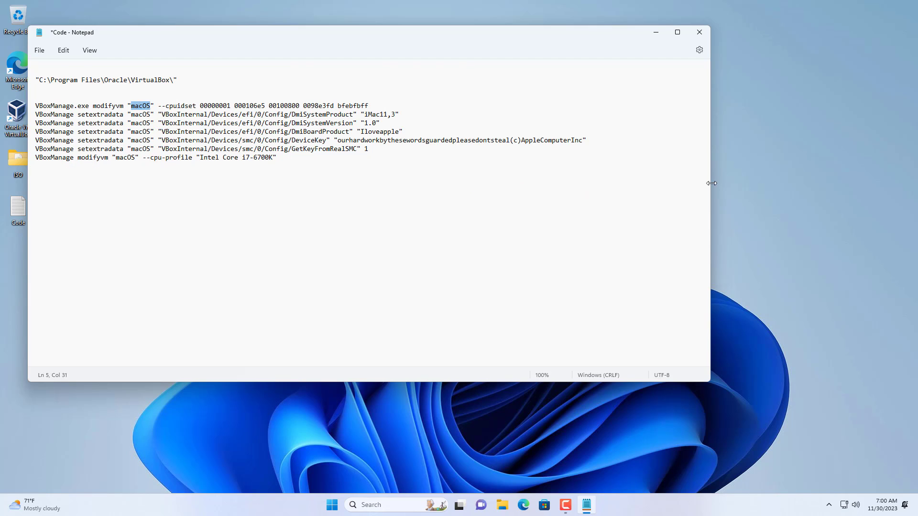
Narrow the Notepad window to fit the commands and open Command Prompt.
drag(711, 183, 598, 181)
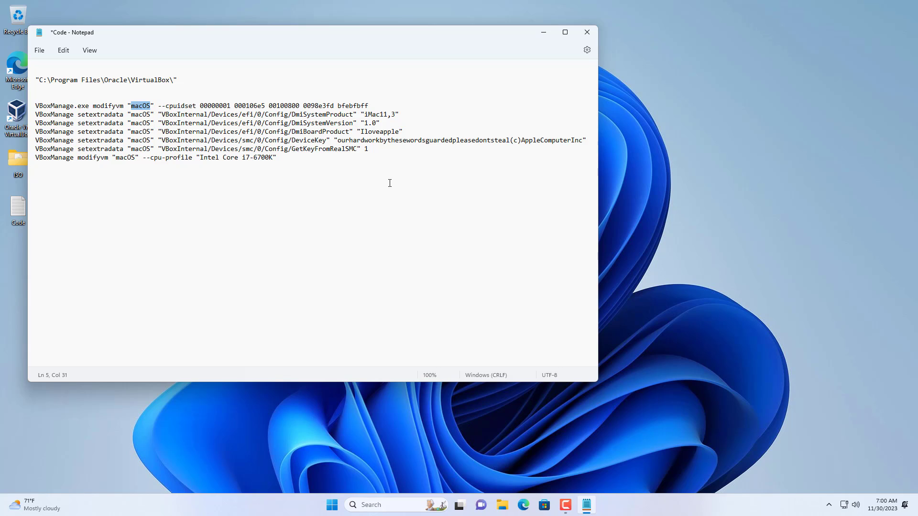
click(416, 505)
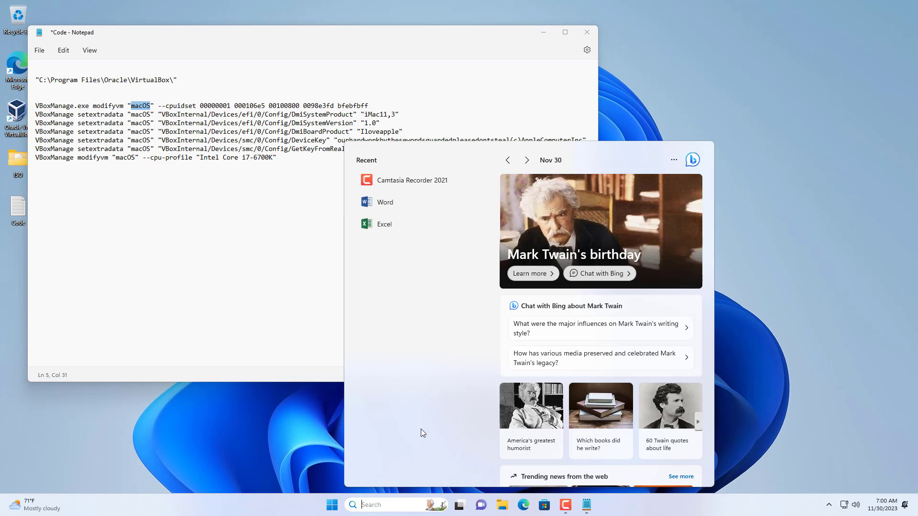
text(cmd)
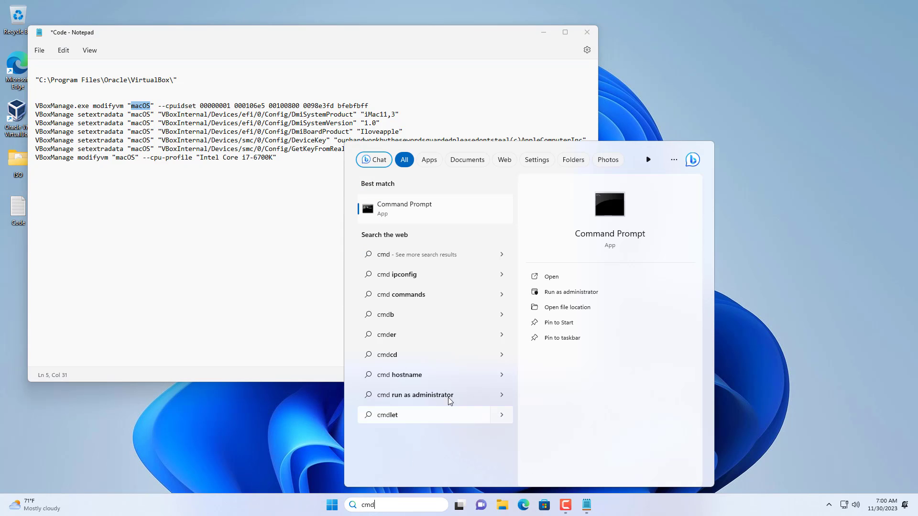
click(609, 205)
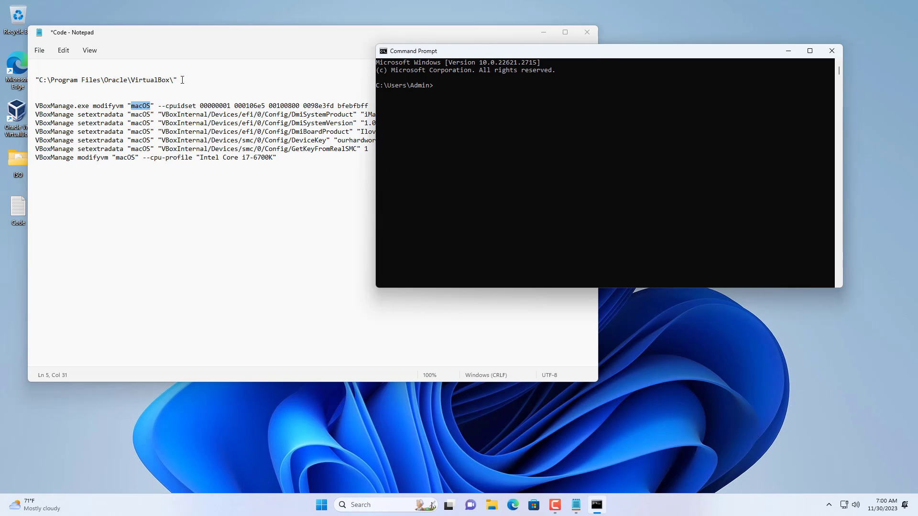
Copy the path "C:\Program Files\Oracle\VirtualBox\" from the Code file and change the Command Prompt directory to it with cd.
click(182, 80)
drag(183, 80, 30, 81)
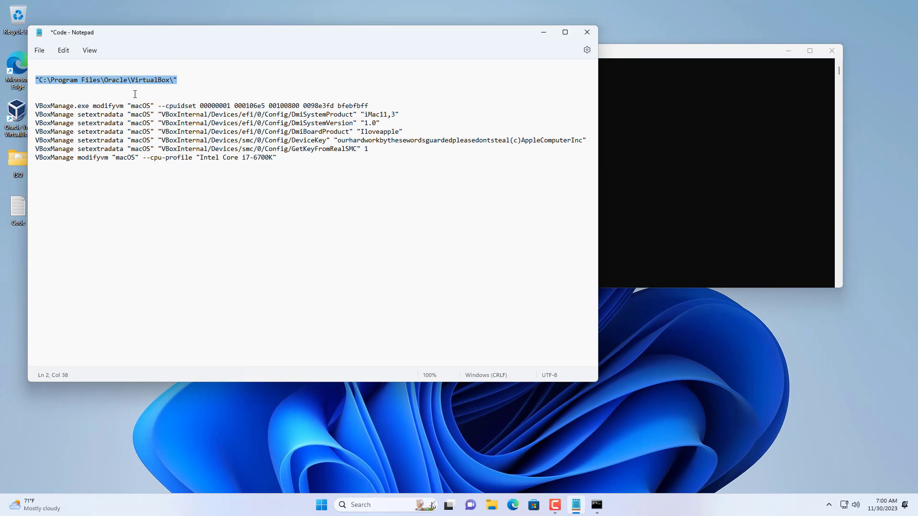
click(638, 161)
text(cd)
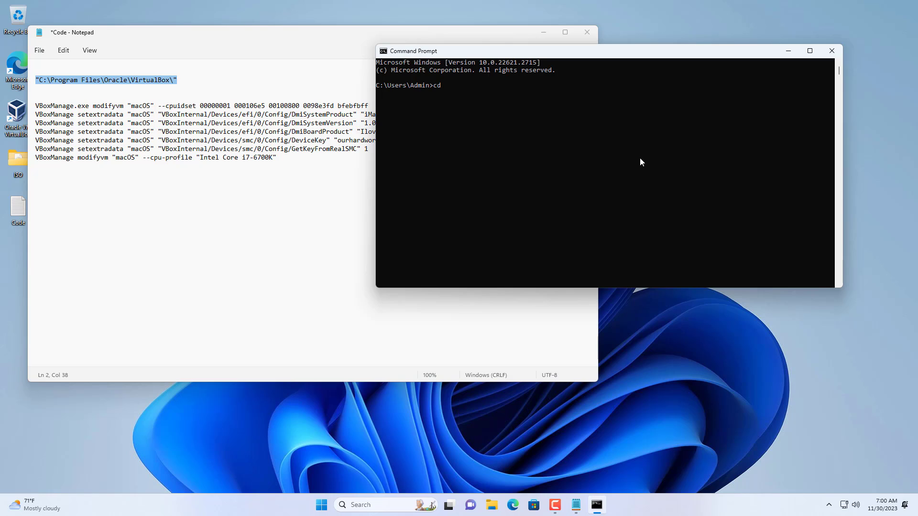
text("C:\Program Files\Oracle\VirtualBox\")
key(Return)
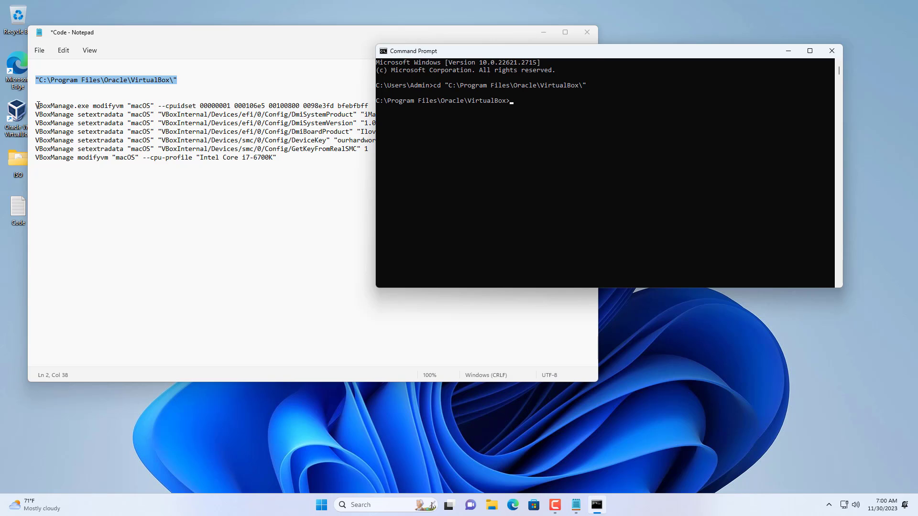
Copy all the VBoxManage commands for "macOS" from the Code file, run them in Command Prompt and close both windows.
drag(37, 105, 290, 175)
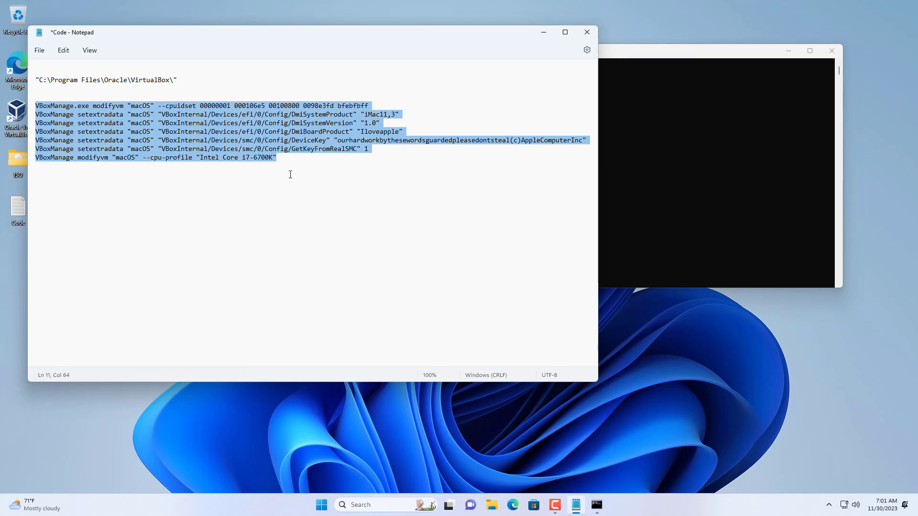
right_click(315, 133)
click(340, 183)
click(733, 169)
right_click(733, 168)
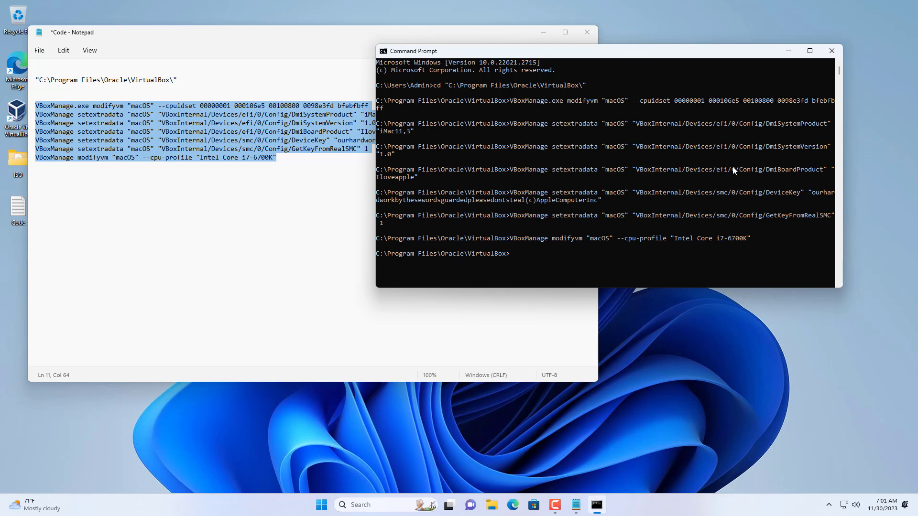
click(834, 50)
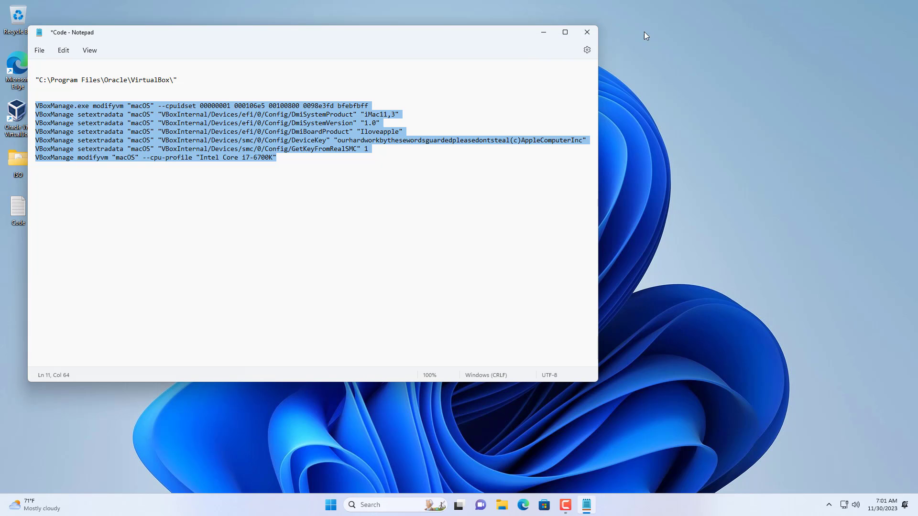
click(589, 30)
Open VirtualBox Manager, start the macOS virtual machine and continue to its Recovery utilities.
double_click(23, 132)
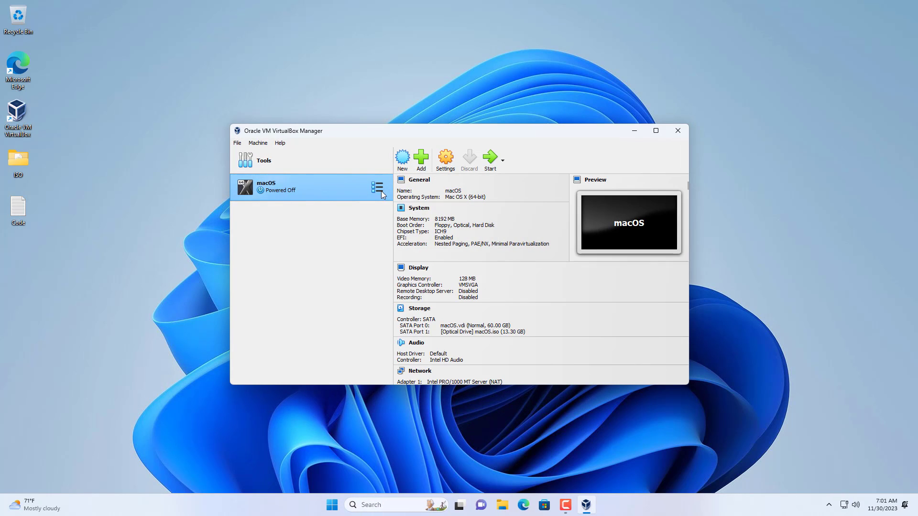
click(490, 162)
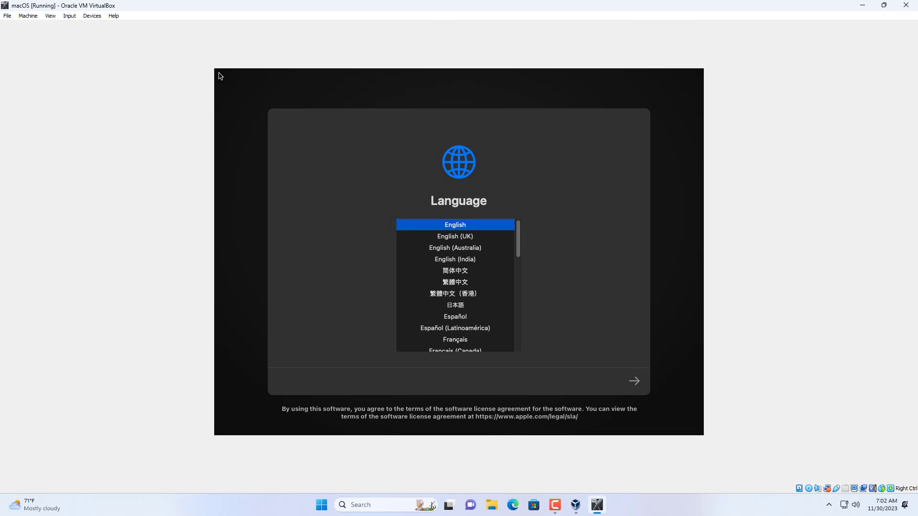
click(634, 382)
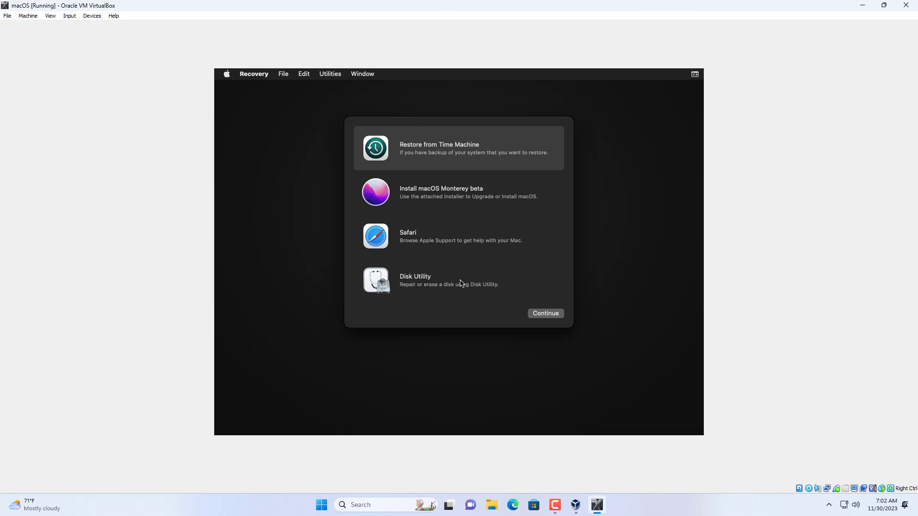
Open Disk Utility from macOS Recovery and make it show all devices.
click(457, 285)
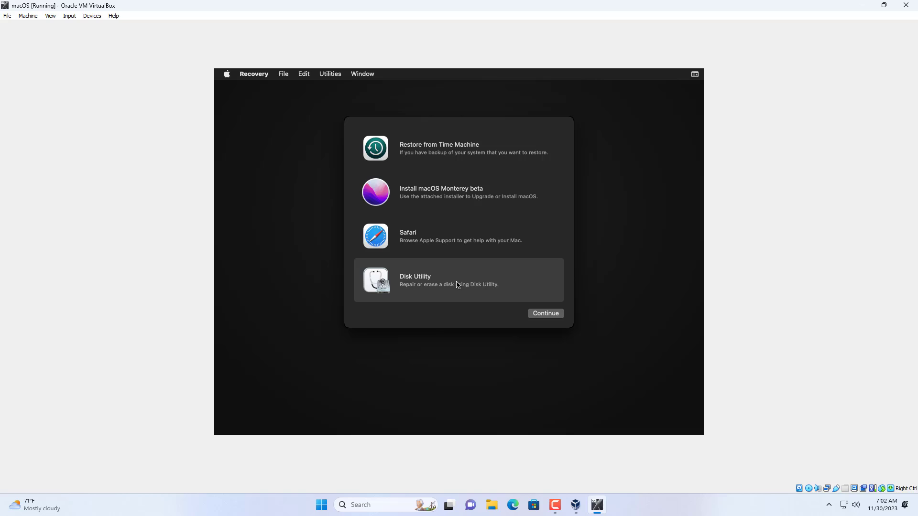
click(545, 314)
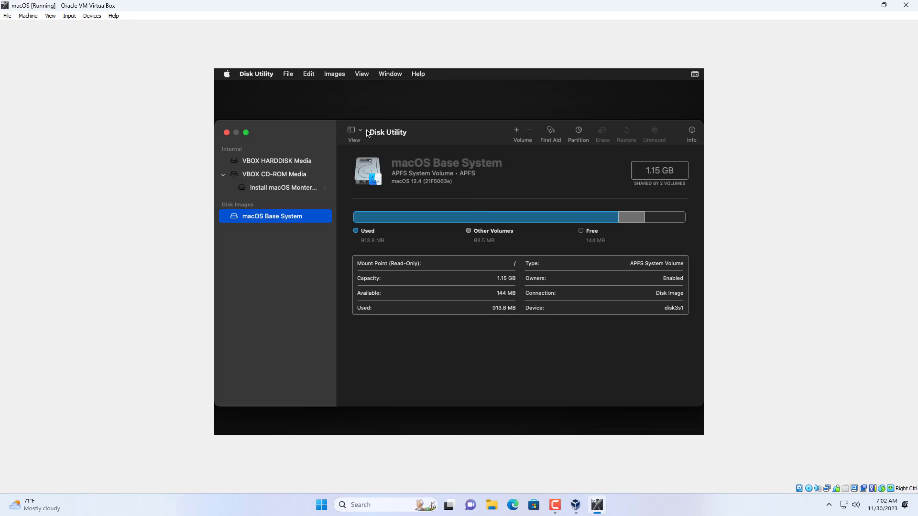
click(363, 132)
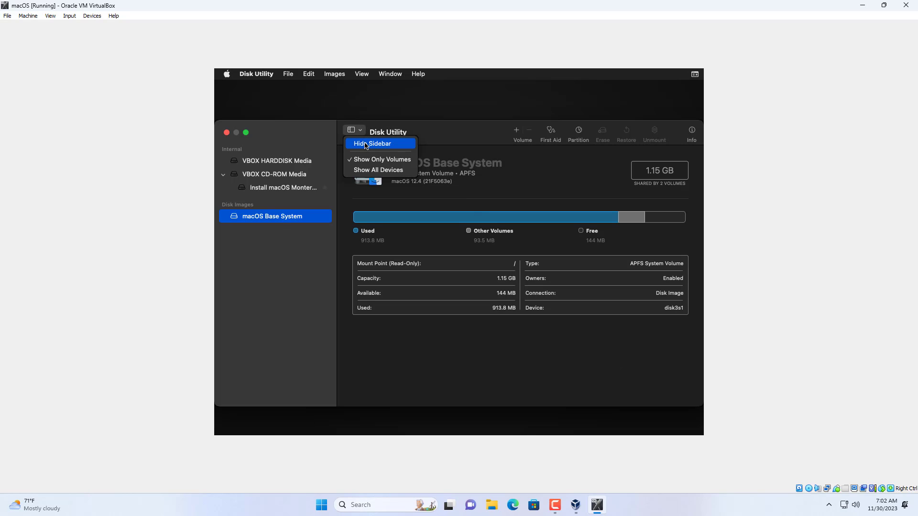
click(369, 169)
Erase VBOX HARDDISK Media with the name "macOS", APFS format and GUID Partition Map scheme, and close Disk Utility.
click(285, 162)
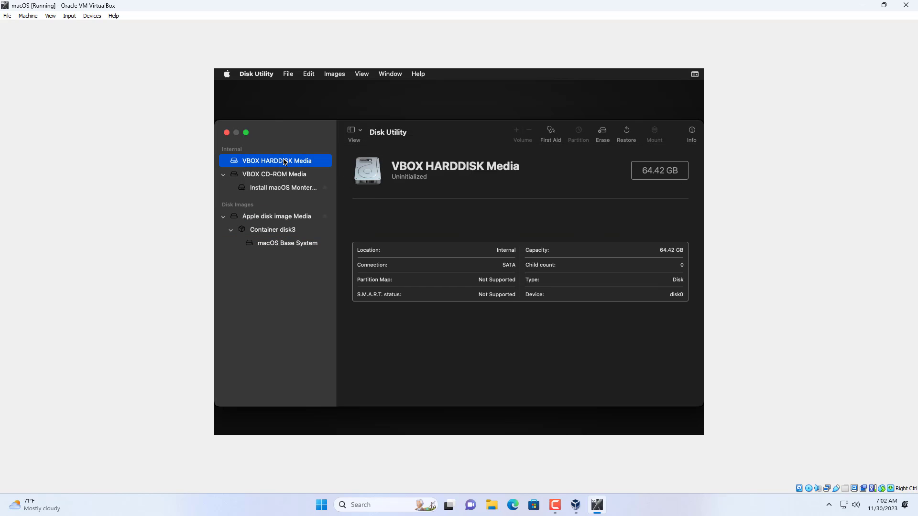
click(602, 134)
drag(452, 259, 401, 259)
text(mac)
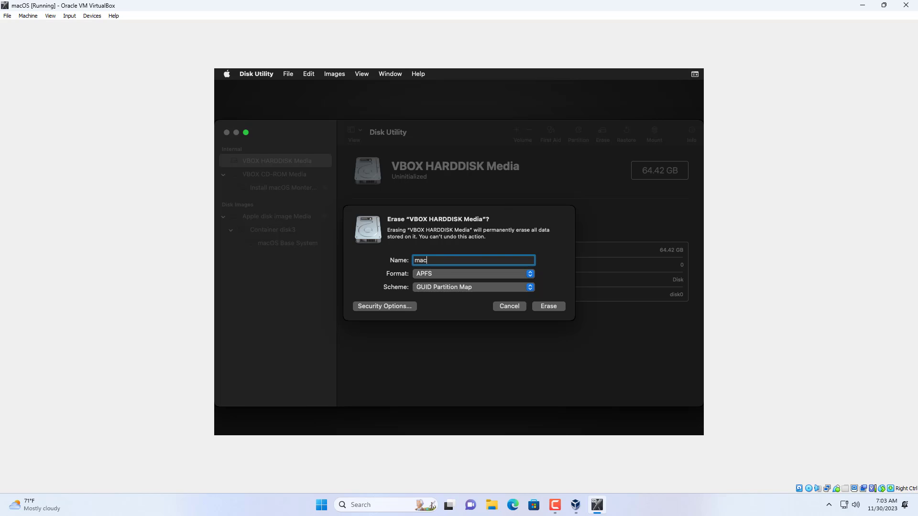
text(OS)
click(554, 308)
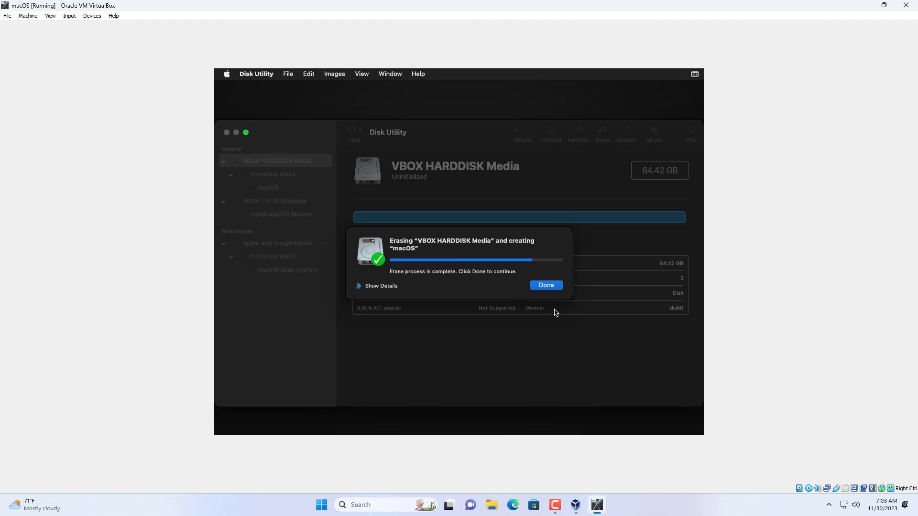
click(550, 286)
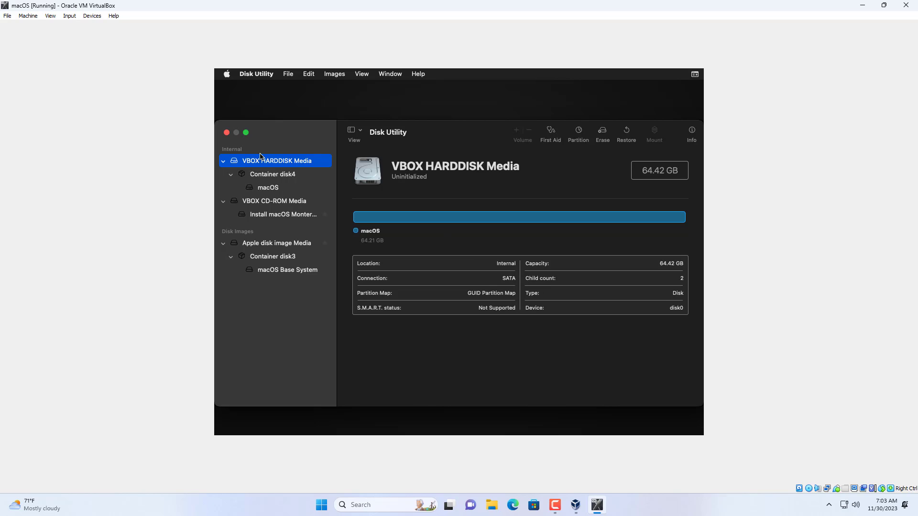
click(229, 136)
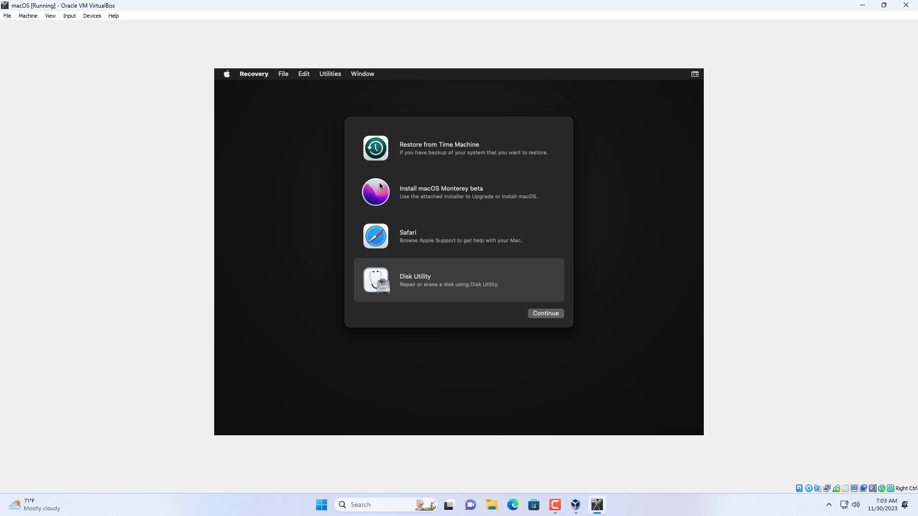
Start the Install macOS Monterey beta installer and install it on the "macOS" disk.
click(424, 195)
click(541, 319)
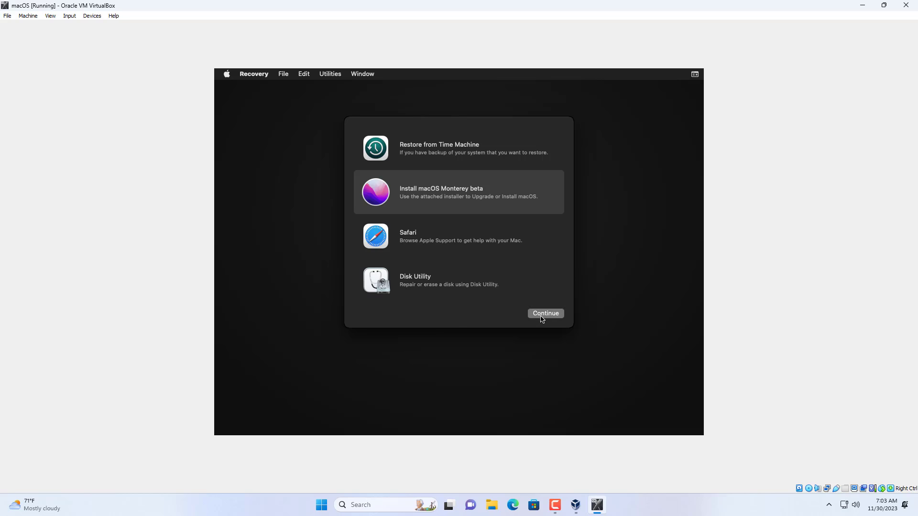
click(448, 300)
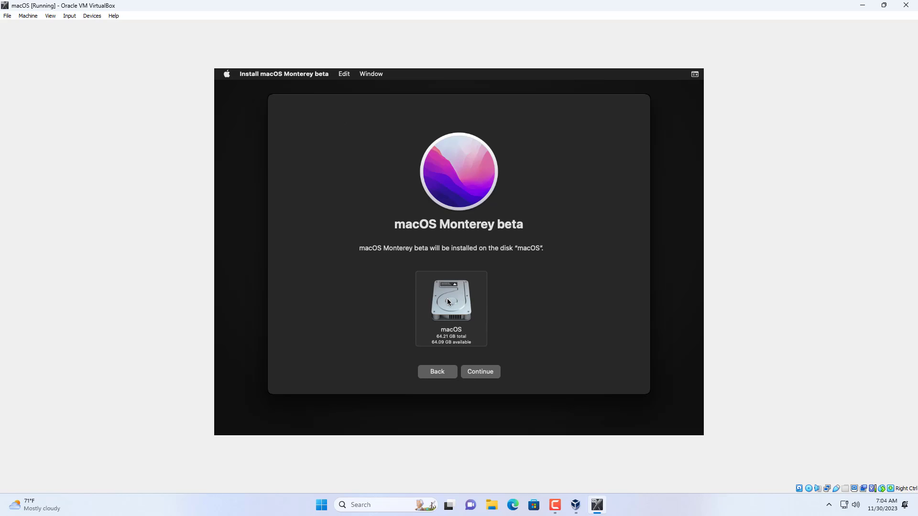
click(479, 373)
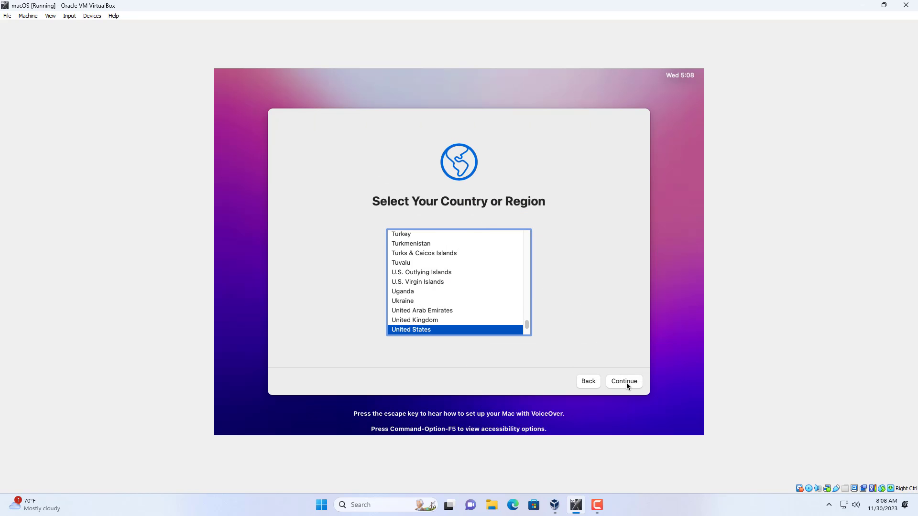
Confirm United States as the country or region and submit the completed computer account details.
click(626, 382)
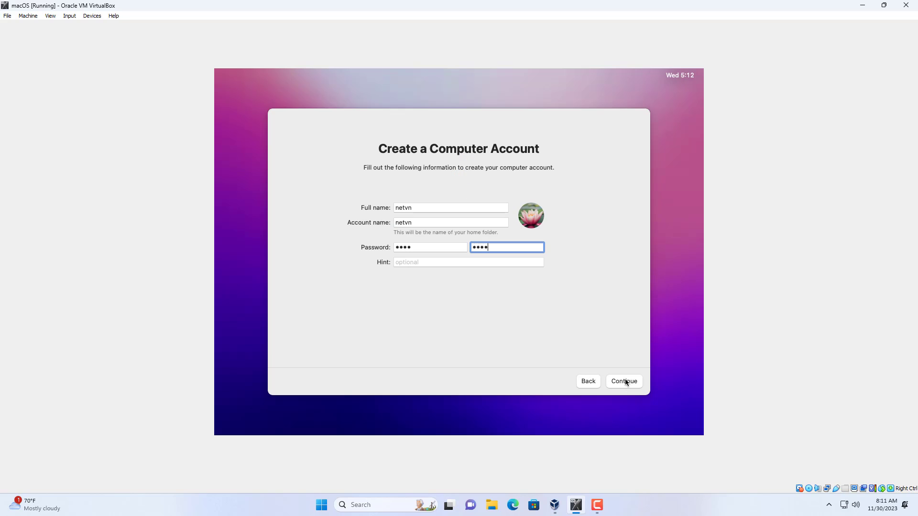
click(626, 382)
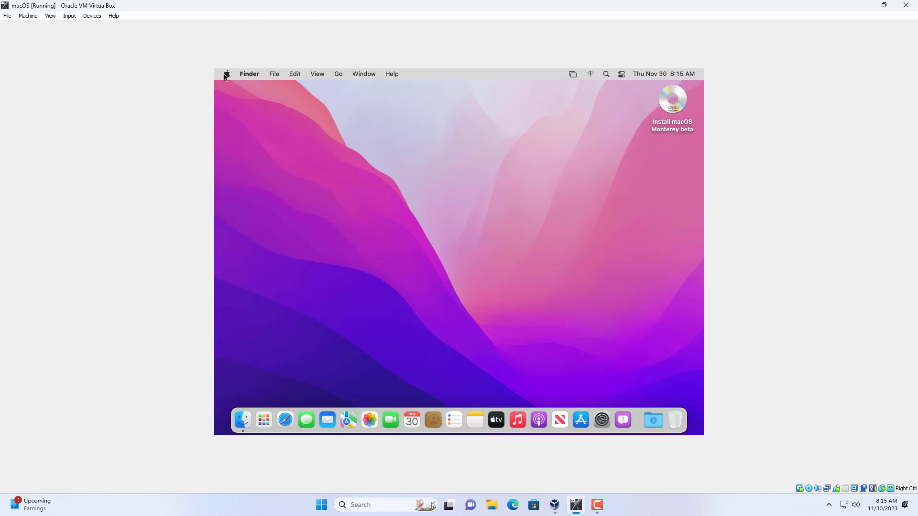
View the About This Mac overview of the installed system and close it.
click(227, 74)
click(233, 89)
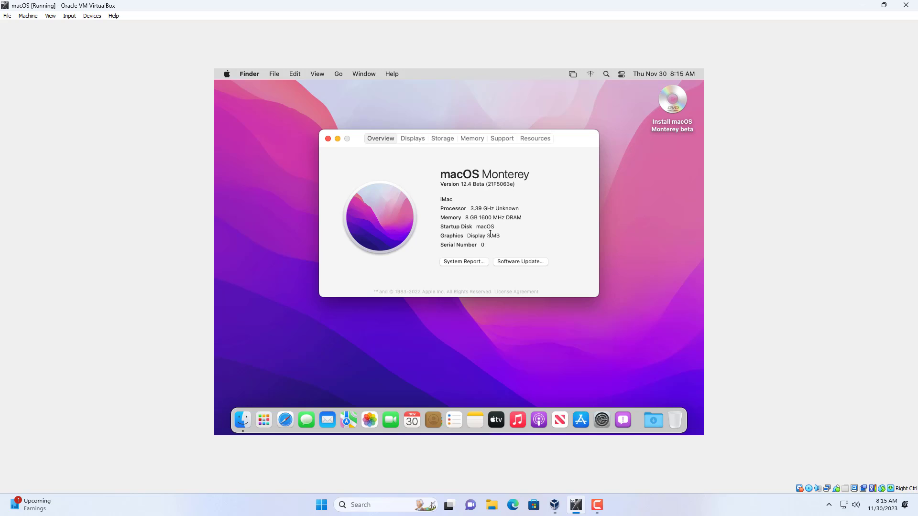
click(328, 139)
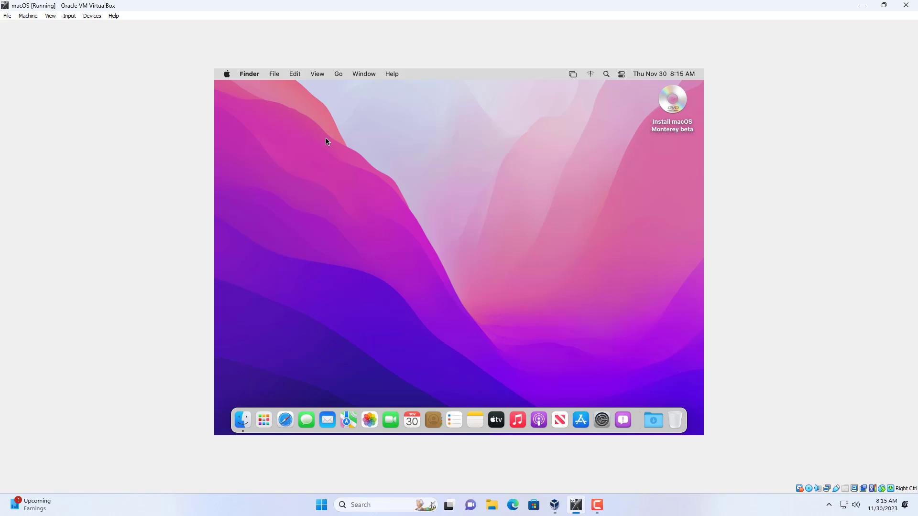
Eject the "Install macOS Monterey beta" disc from the macOS desktop.
click(672, 103)
right_click(672, 102)
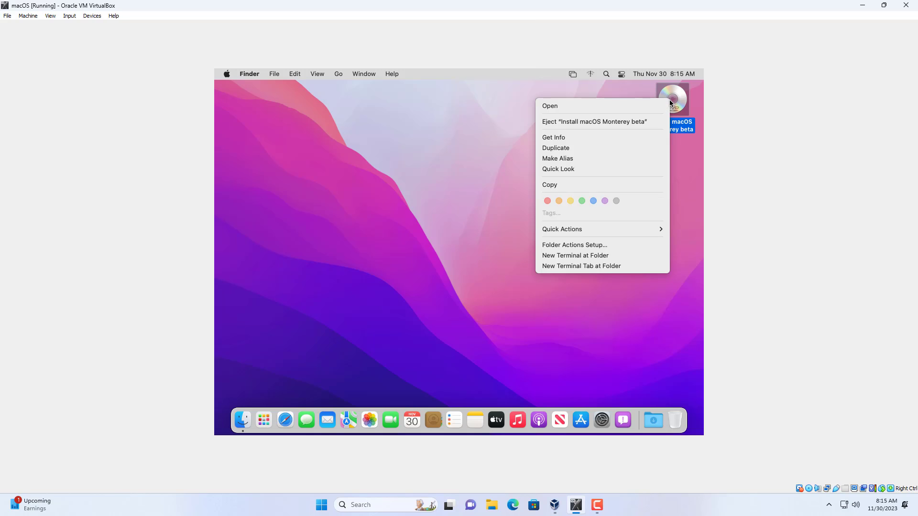
click(642, 122)
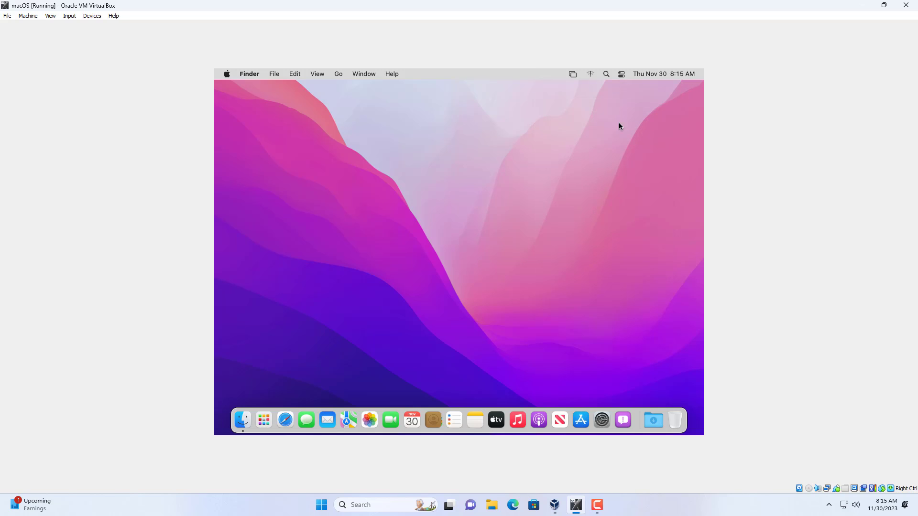
Load the darwin disc image from the ISO folder into the virtual machine's optical drive.
click(92, 16)
mouse_move(100, 27)
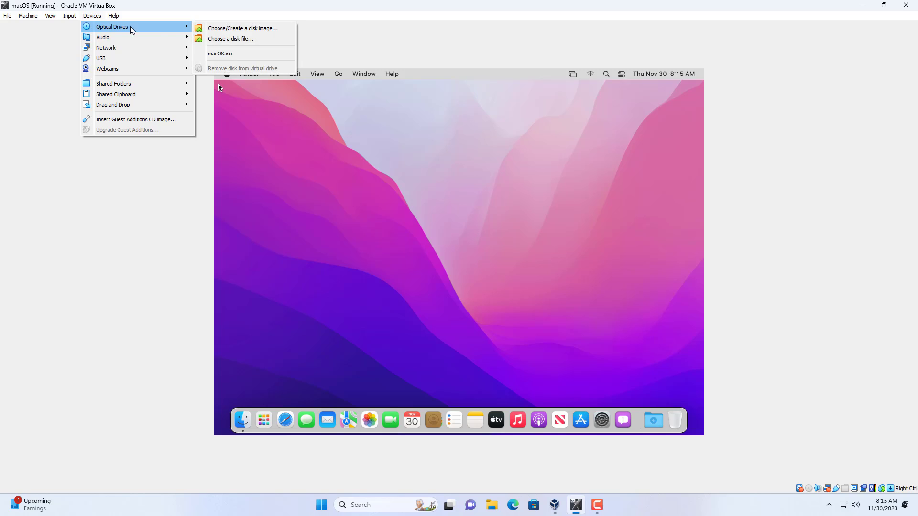
click(234, 40)
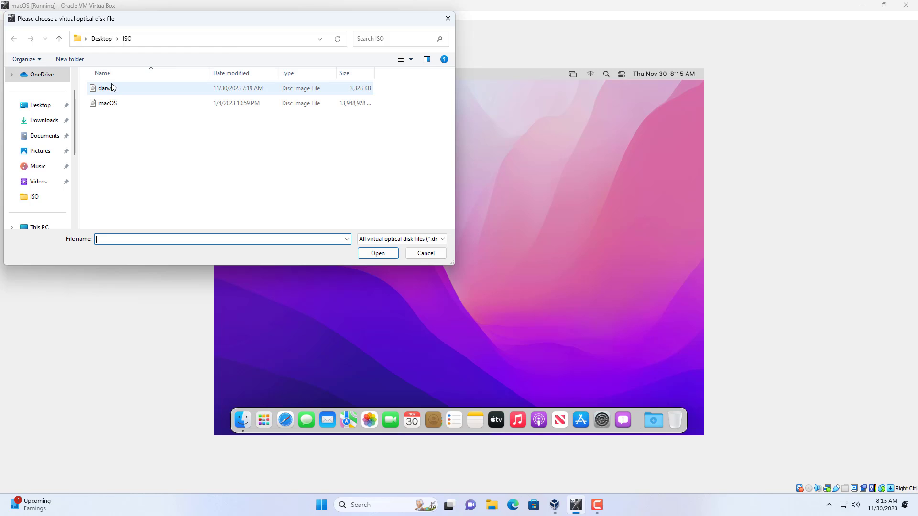
click(111, 87)
click(380, 254)
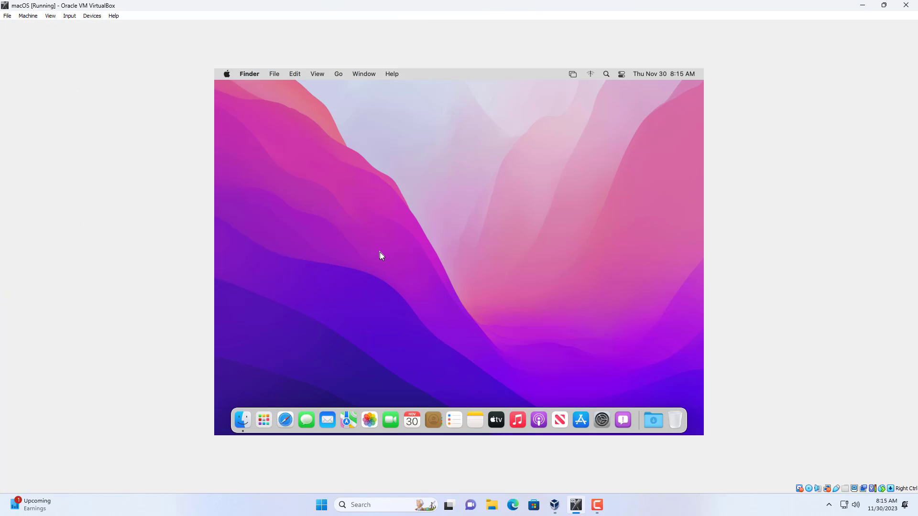
Run the standard VMware Tools installation on the "macOS" disk, authorize it with the account password and allow Installer to administer the computer.
click(336, 167)
double_click(336, 167)
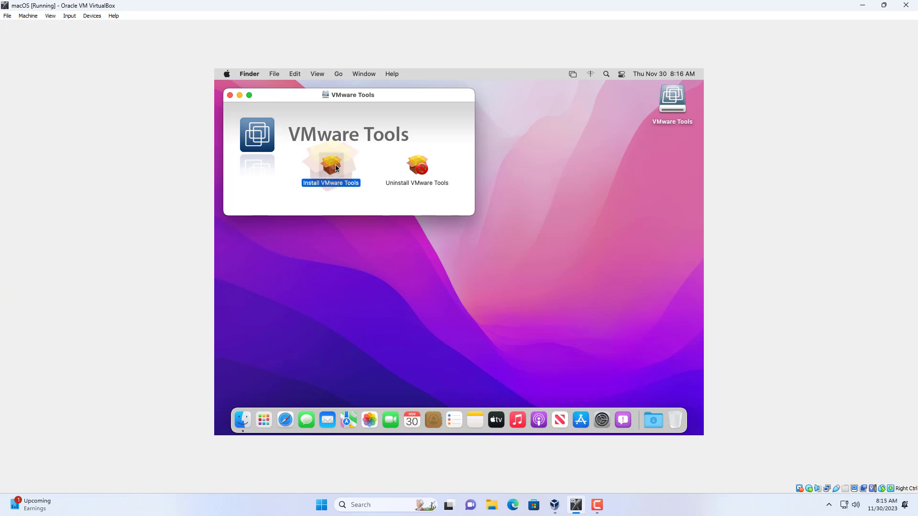
click(576, 321)
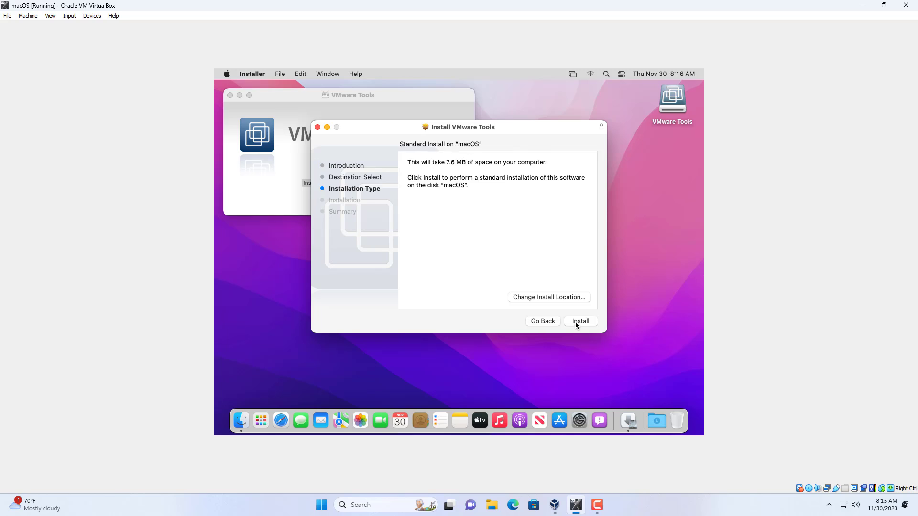
click(576, 322)
text(•••••••)
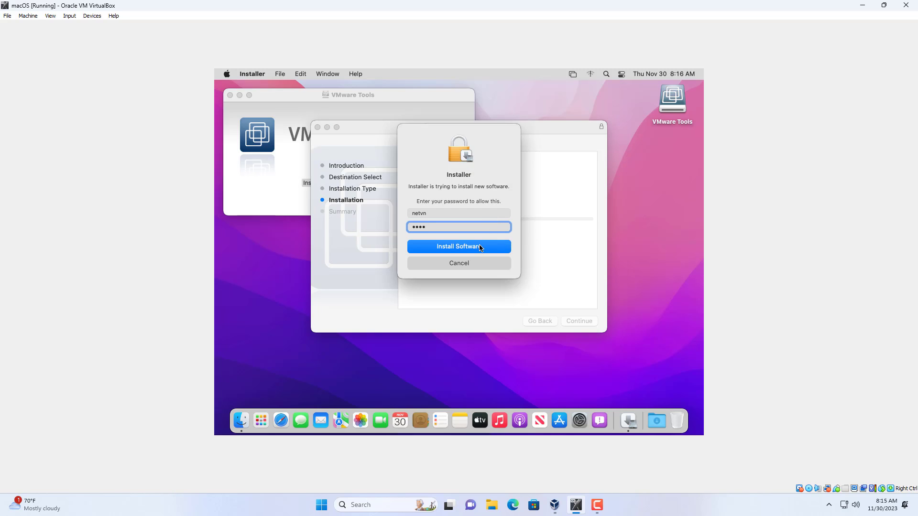
click(477, 247)
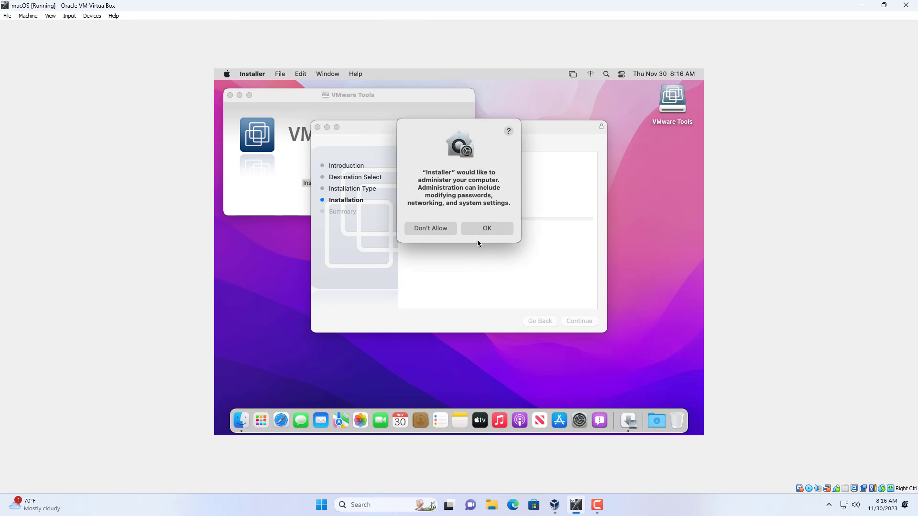
click(482, 229)
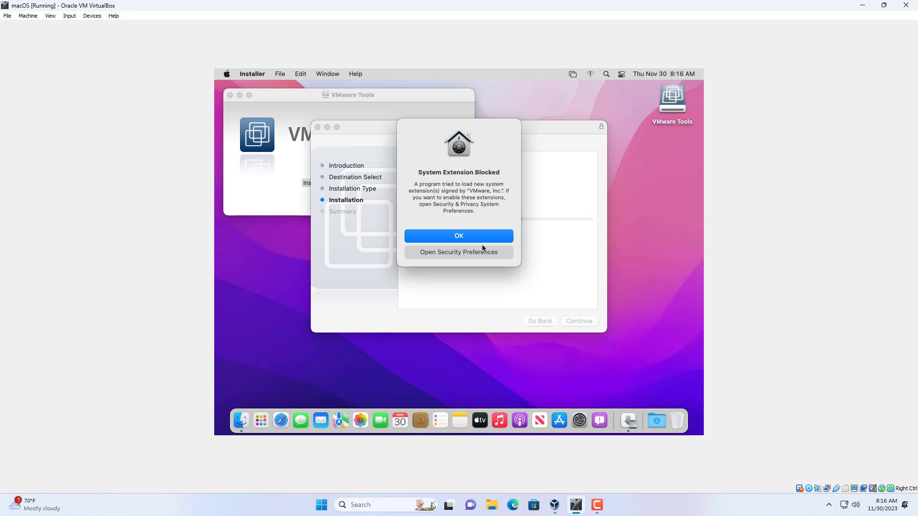
Open Security & Privacy from the blocked extension alert, unlock its settings with the account password and dismiss the repeated alert.
click(454, 254)
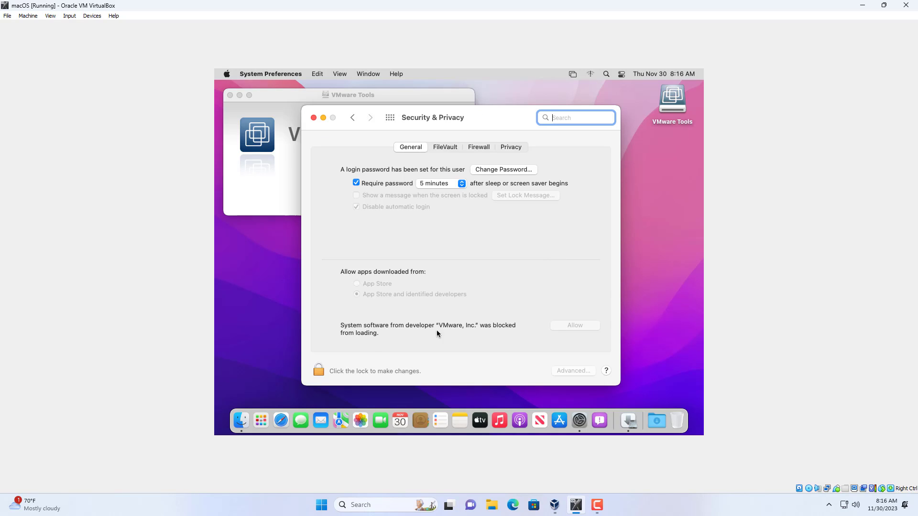
click(318, 370)
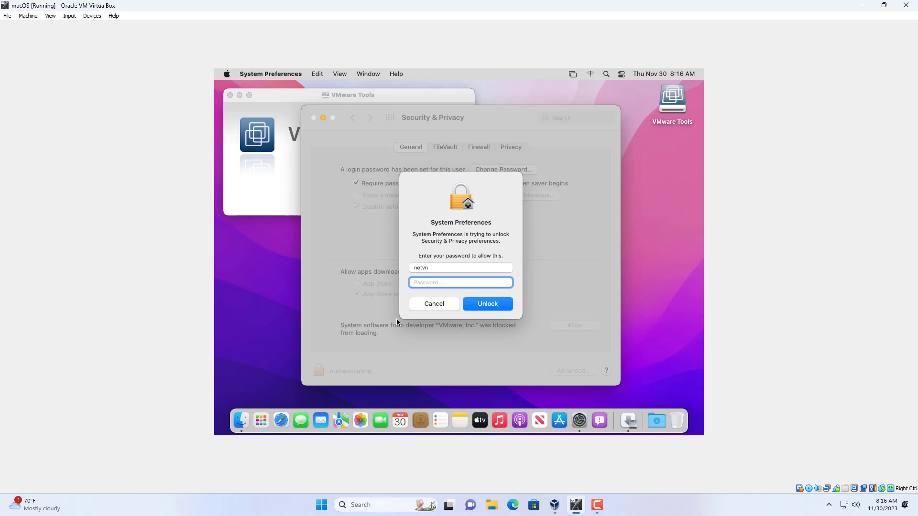
text(•)
click(478, 307)
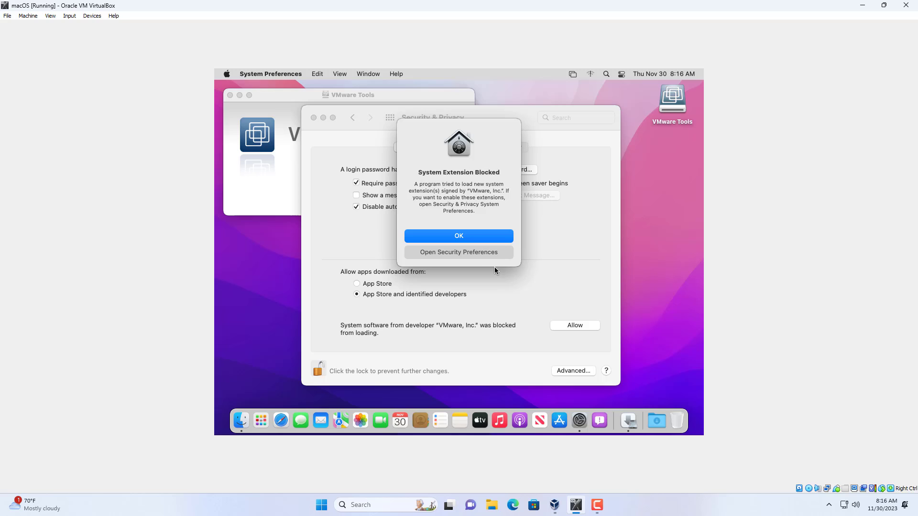
click(480, 237)
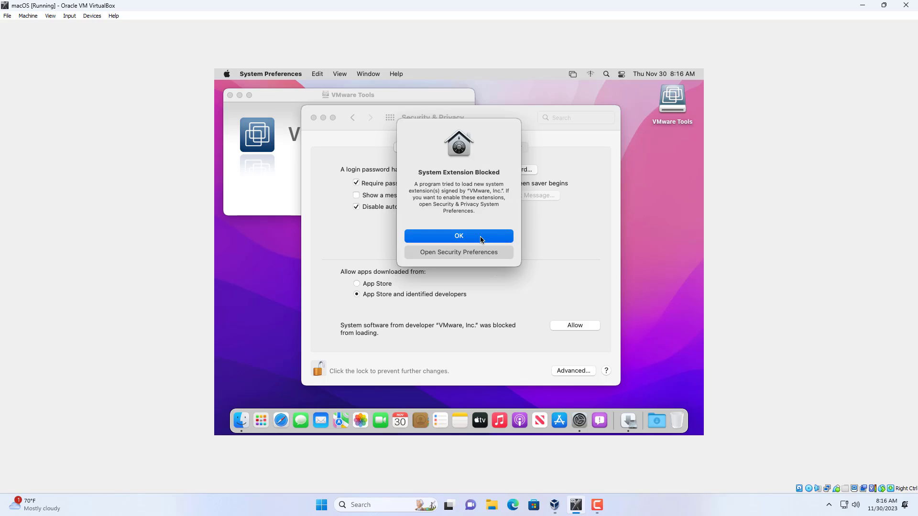
Allow the blocked system software from VMware, Inc., postponing its restart, and restart the Mac from the finished VMware Tools installer.
click(576, 327)
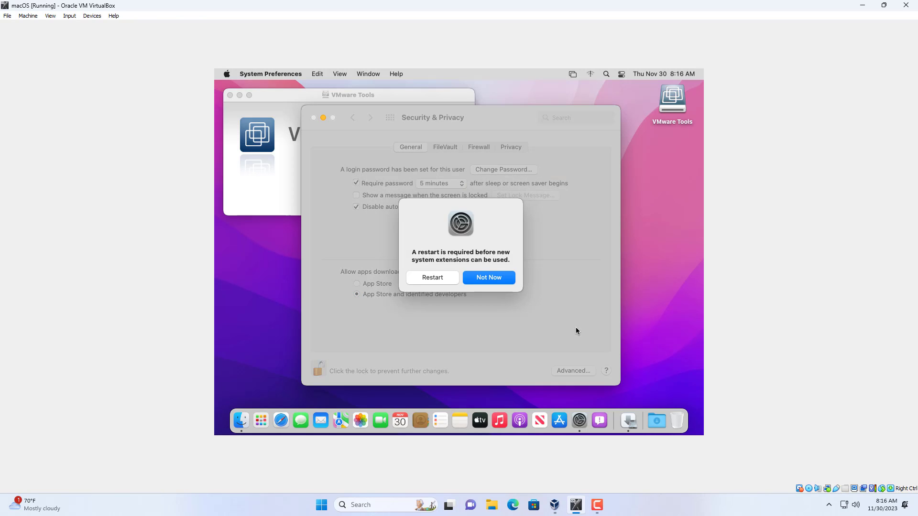
click(497, 279)
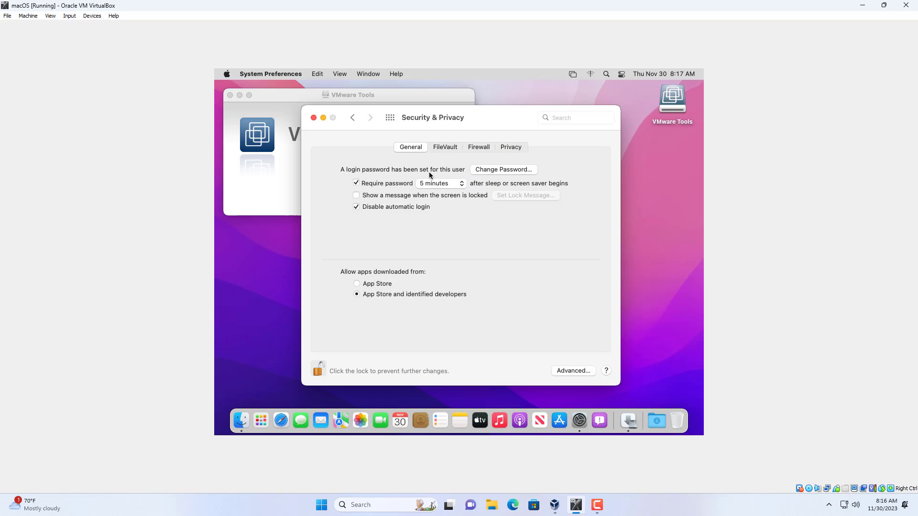
click(314, 117)
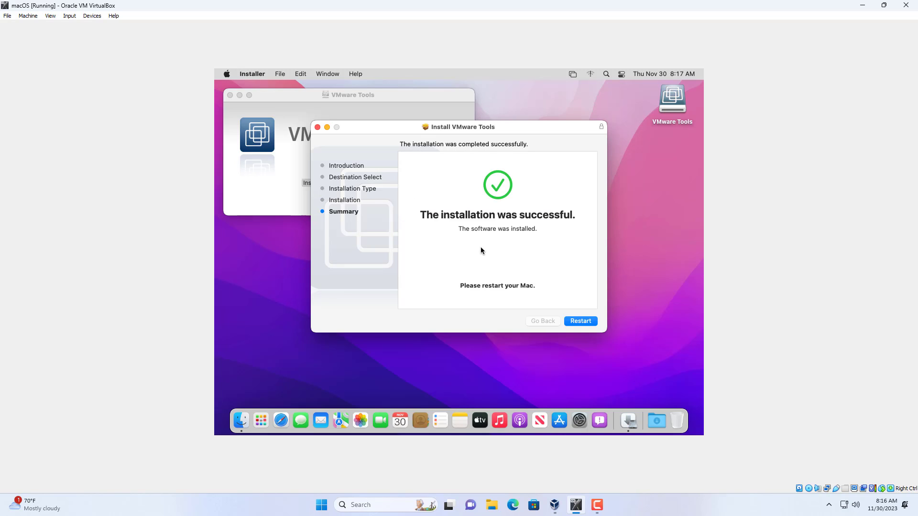
click(581, 321)
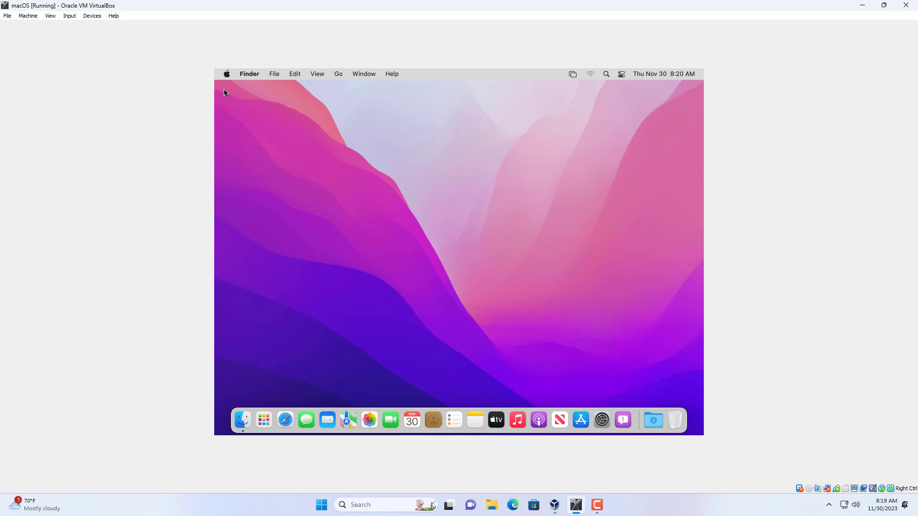
Check the graphics memory in the About This Mac overview and close the window.
click(226, 75)
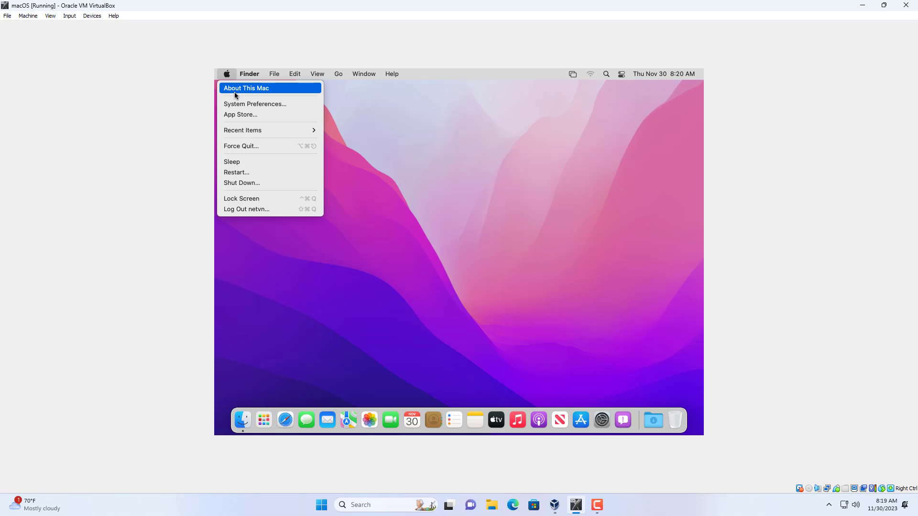
click(241, 88)
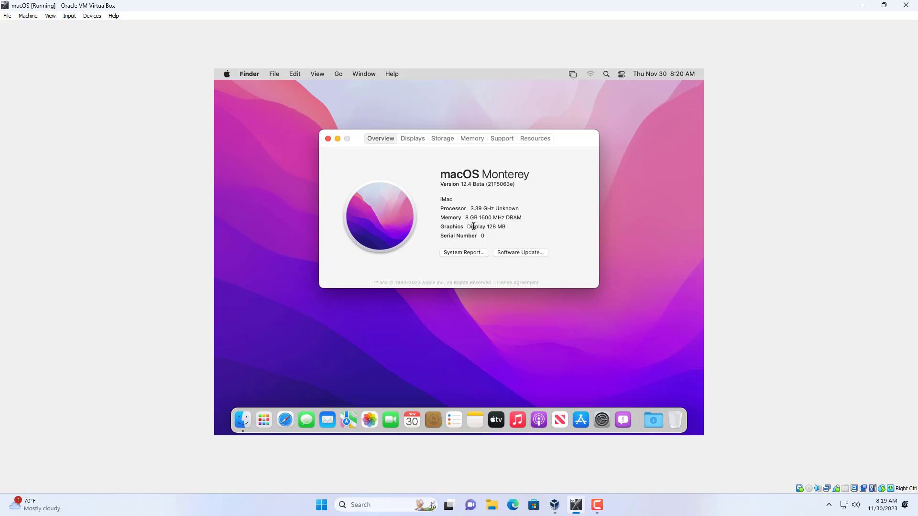
drag(468, 227, 511, 230)
click(328, 139)
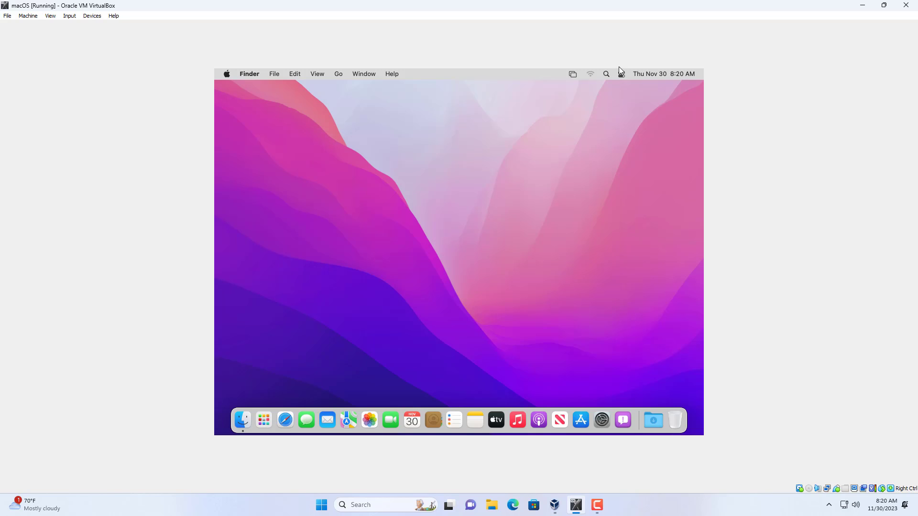
Search Spotlight for Terminal and open it.
click(607, 74)
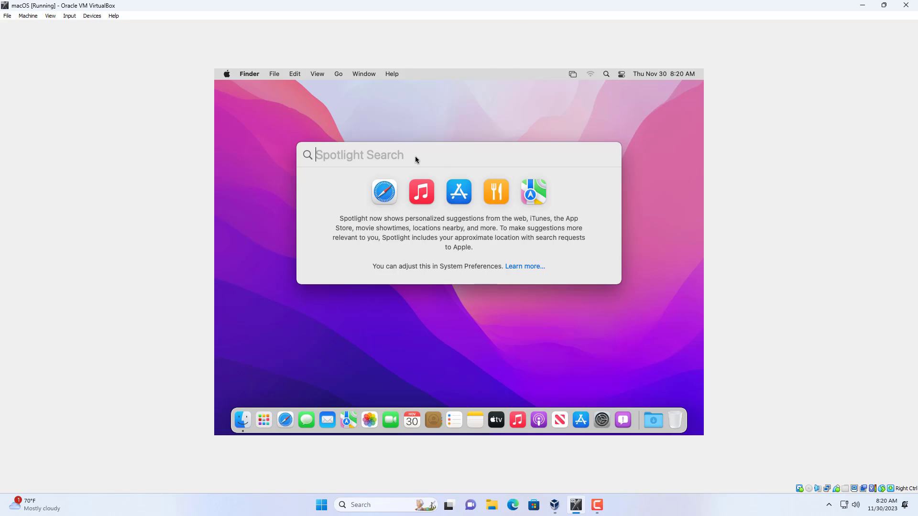
text(ter)
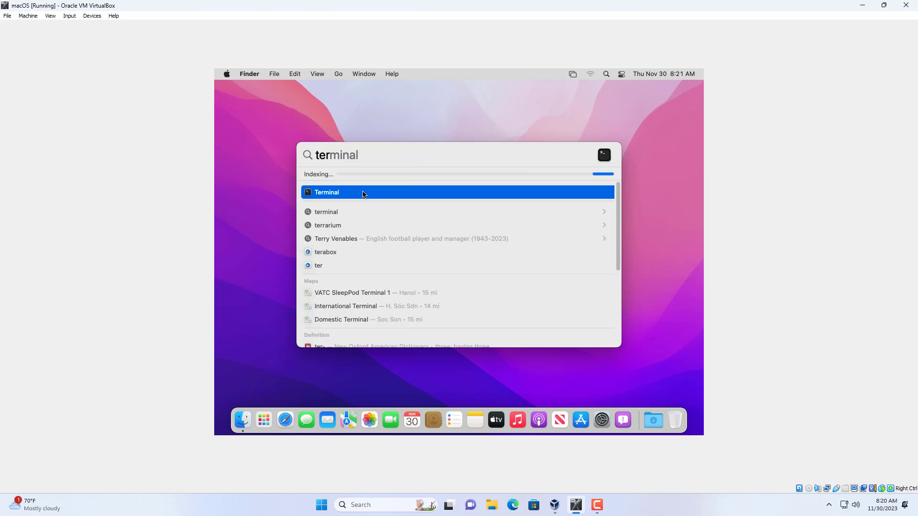
key(Return)
Run "/Library/Application\ Support/VMware\ Tools/vmware-resolutionSet 1920 1080" in Terminal, widen its window to fit the command on one line and highlight the command.
text(/Library/Application\ Support/)
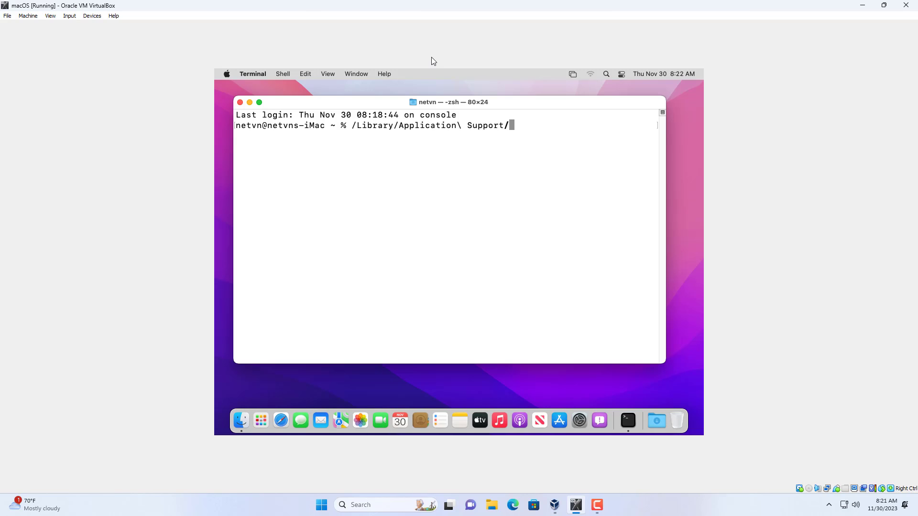
text(VMware\ Tools/vm)
key(Tab)
text(ware-r)
key(Tab)
text(1920 1080)
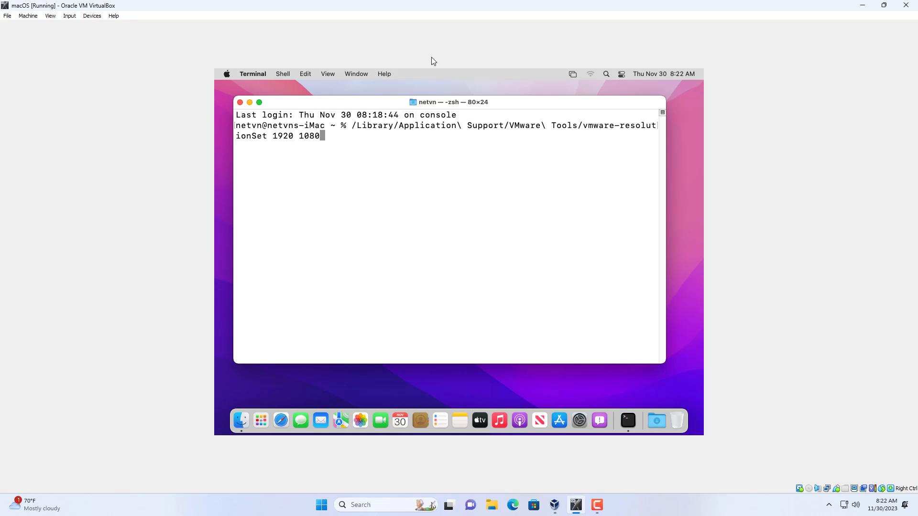
key(Return)
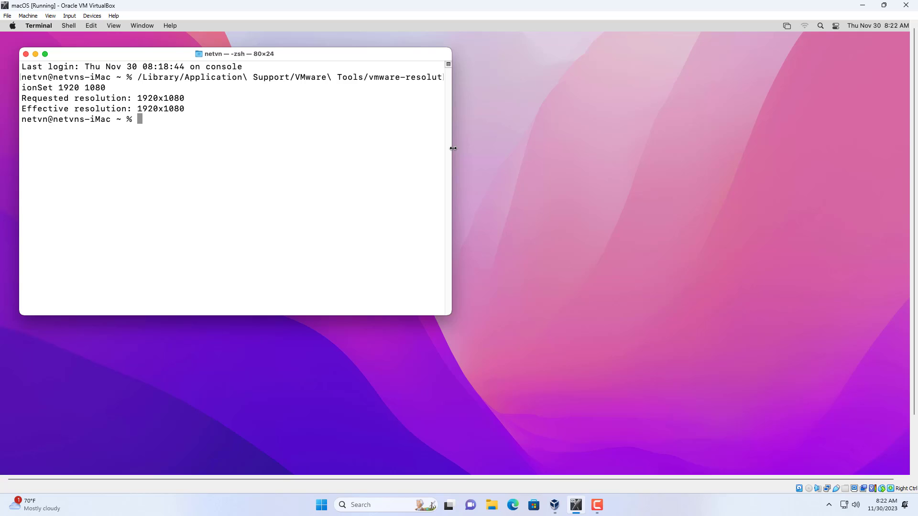
drag(453, 148, 594, 139)
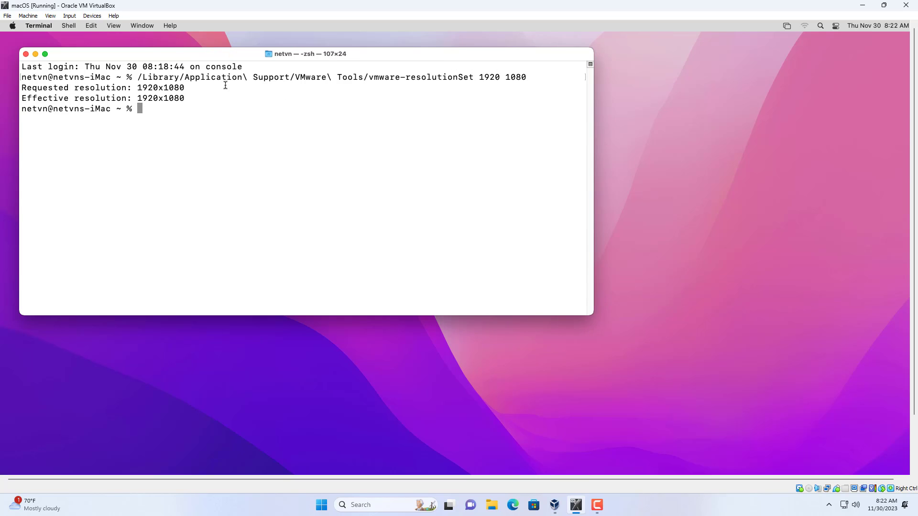
drag(142, 78, 528, 77)
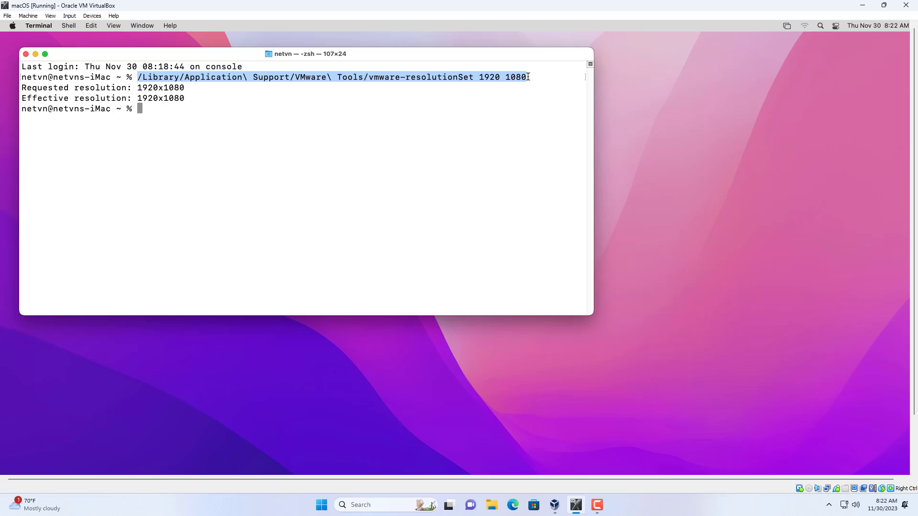
Open Automator through Spotlight and create a new document of type Application.
click(820, 25)
text(auto)
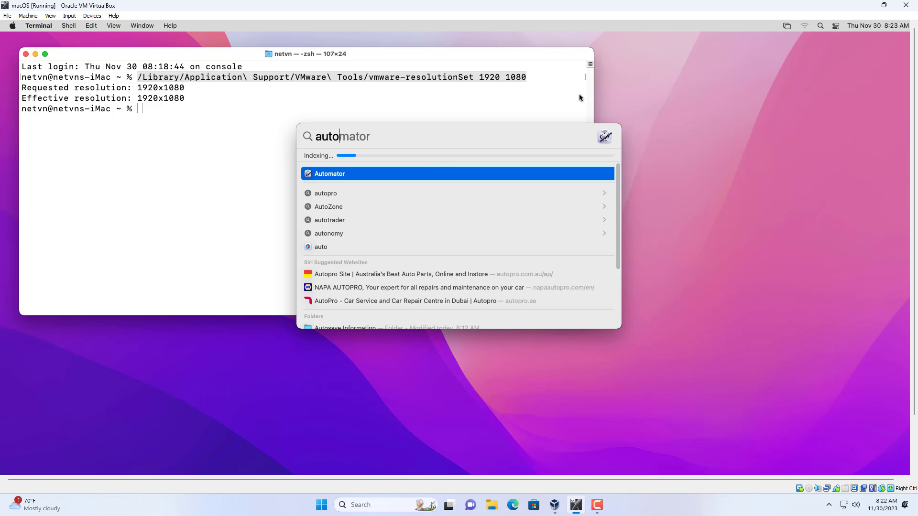
click(355, 174)
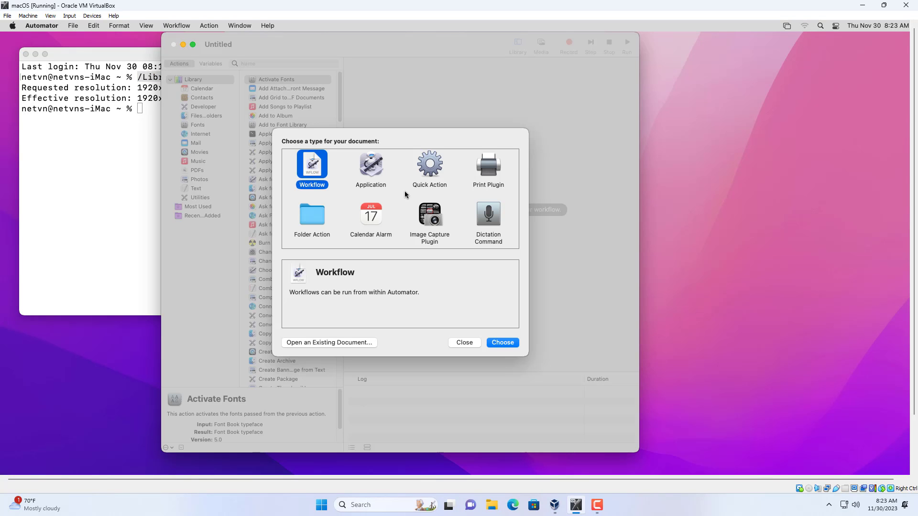
click(378, 171)
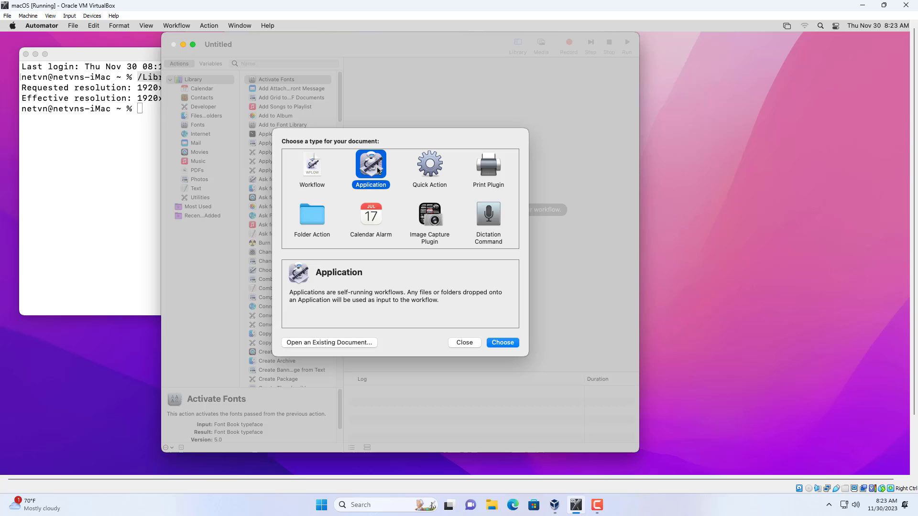
click(502, 343)
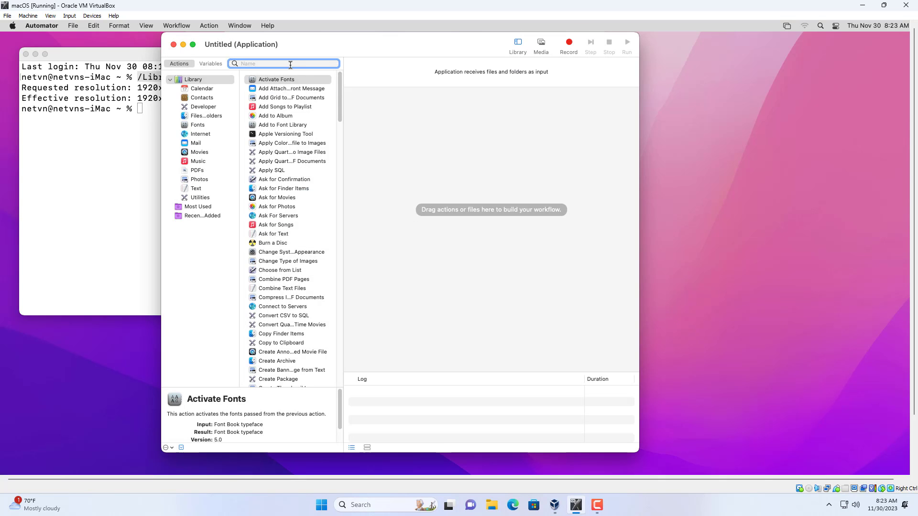
Search the Automator actions for "run" and add Run Shell Script to the workflow.
text(run)
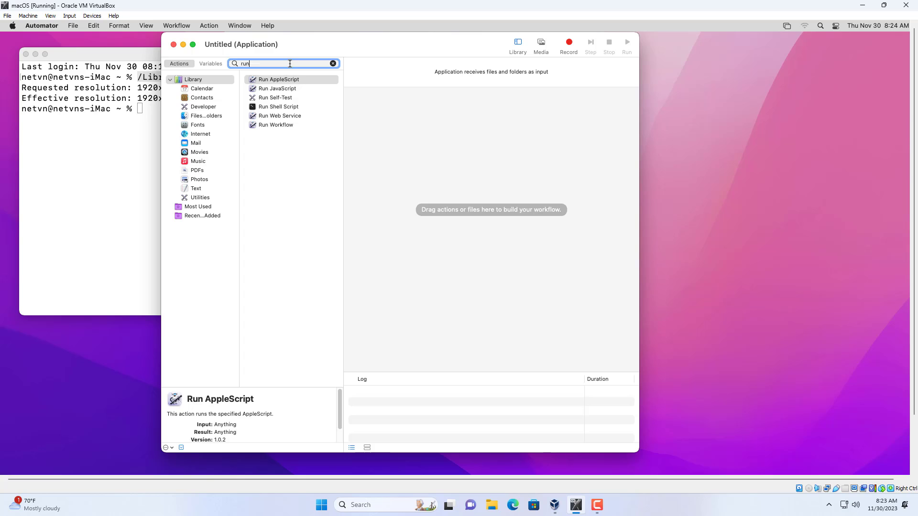
click(271, 107)
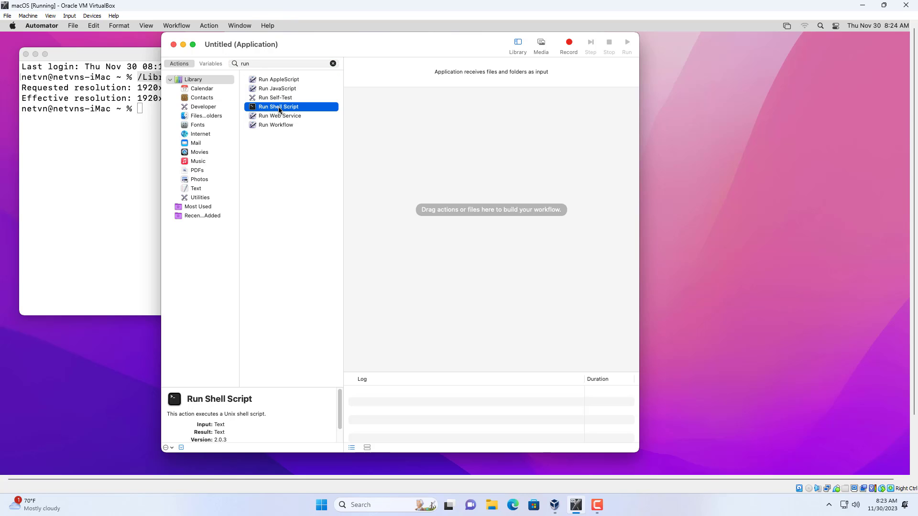
double_click(281, 107)
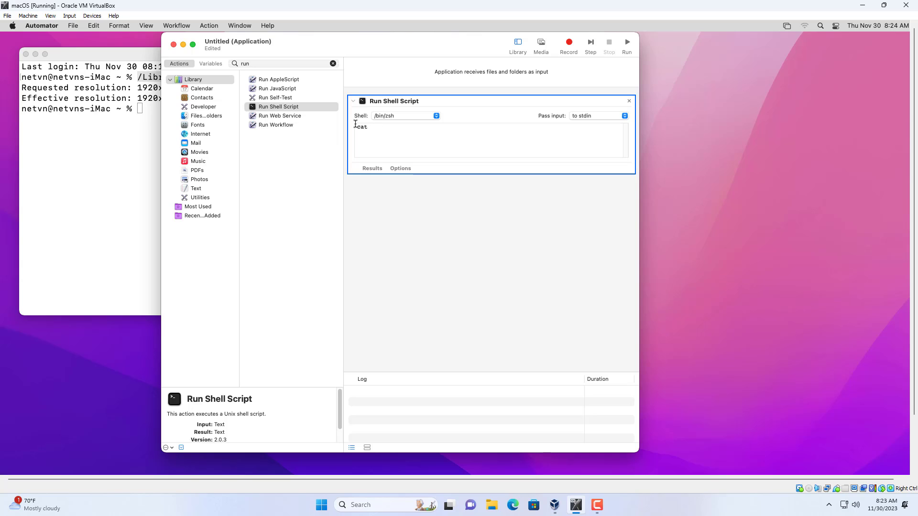
Copy the whole vmware-resolutionSet 1920 1080 command, including its path, from Terminal and close the Terminal window.
click(148, 79)
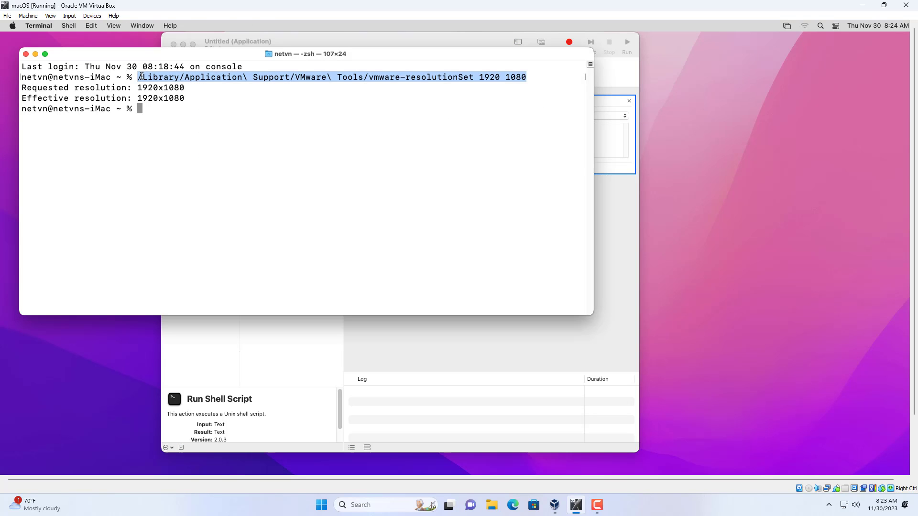
drag(139, 77, 518, 78)
right_click(519, 78)
click(543, 136)
click(26, 54)
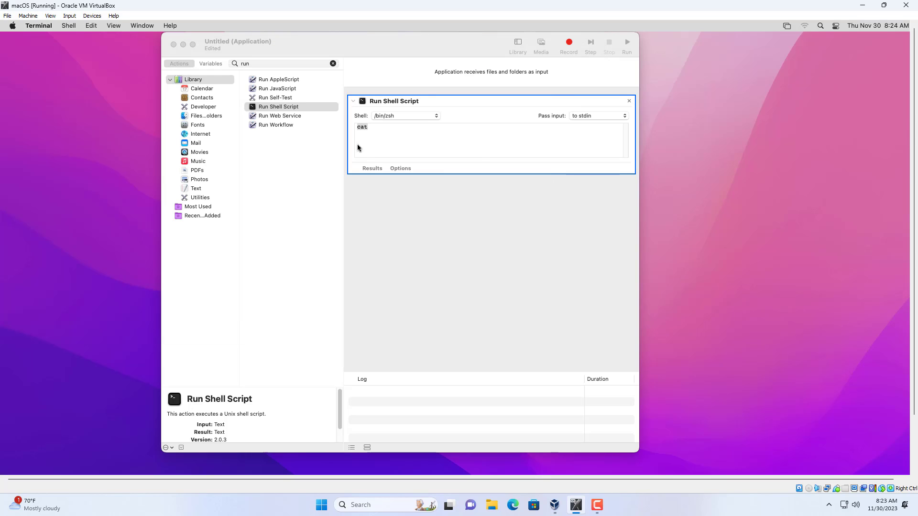
Replace "cat" in the Run Shell Script action with the copied vmware-resolutionSet command and highlight the pasted line.
click(399, 126)
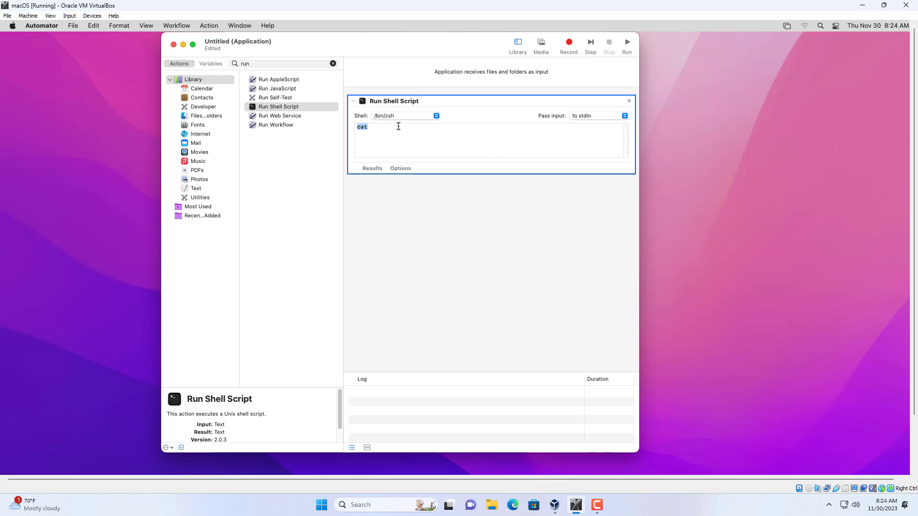
right_click(399, 127)
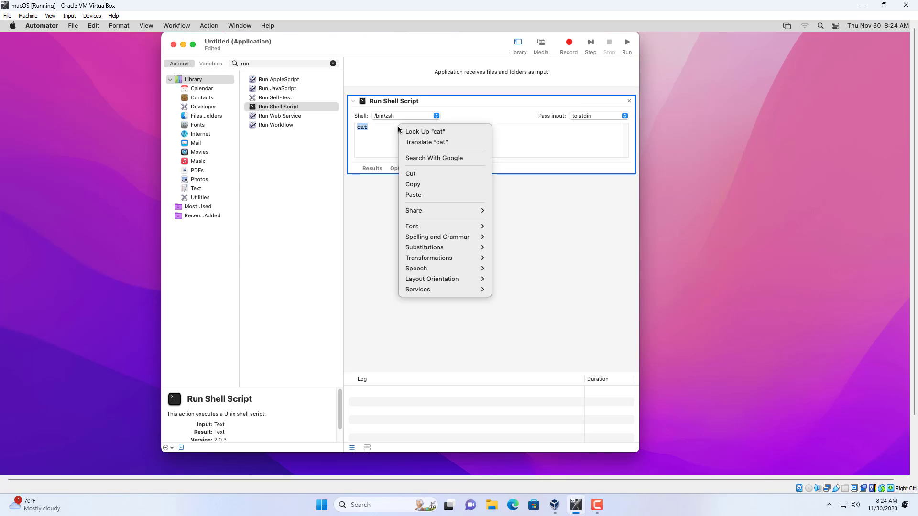
click(414, 198)
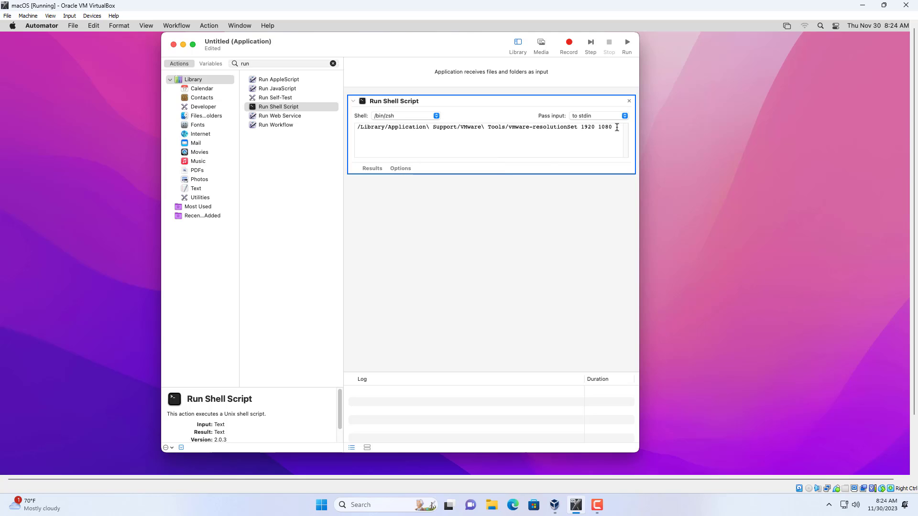
drag(616, 126, 550, 127)
drag(494, 123, 356, 126)
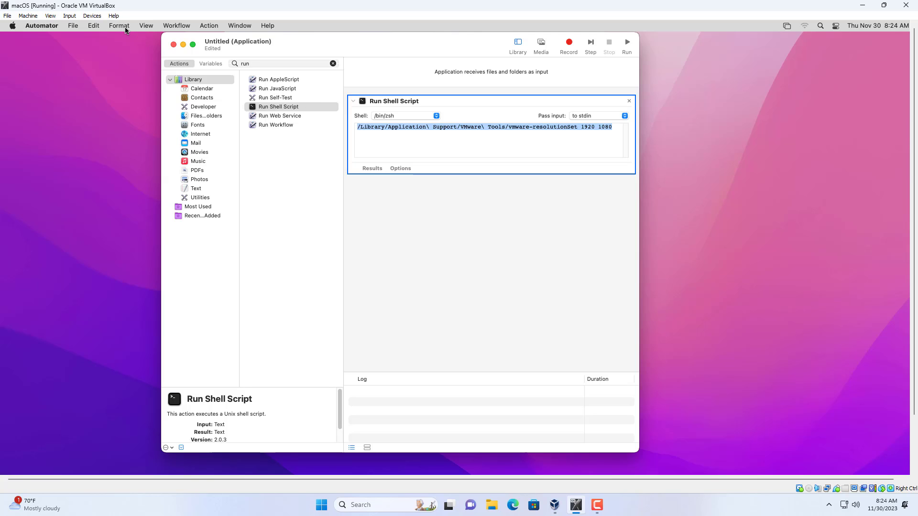
Save the workflow as an application named "Change Resolution" in Documents and close its Automator window.
click(73, 28)
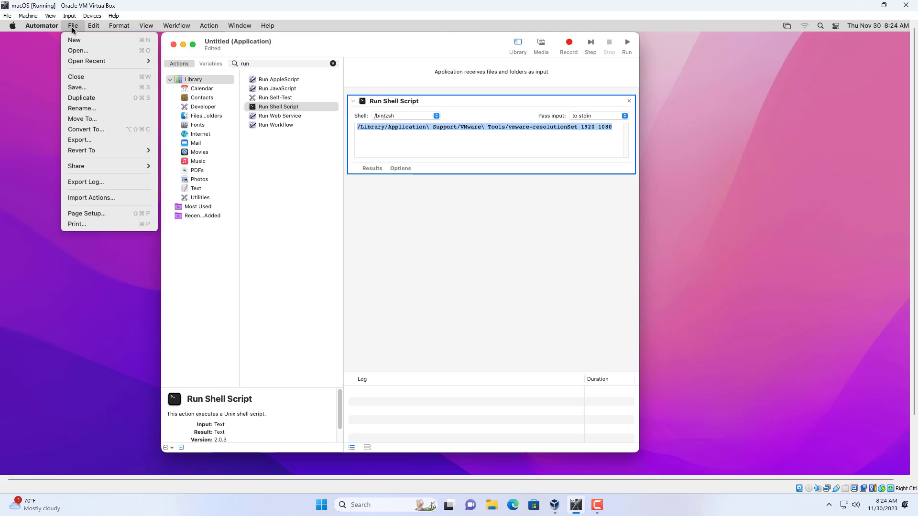
click(82, 87)
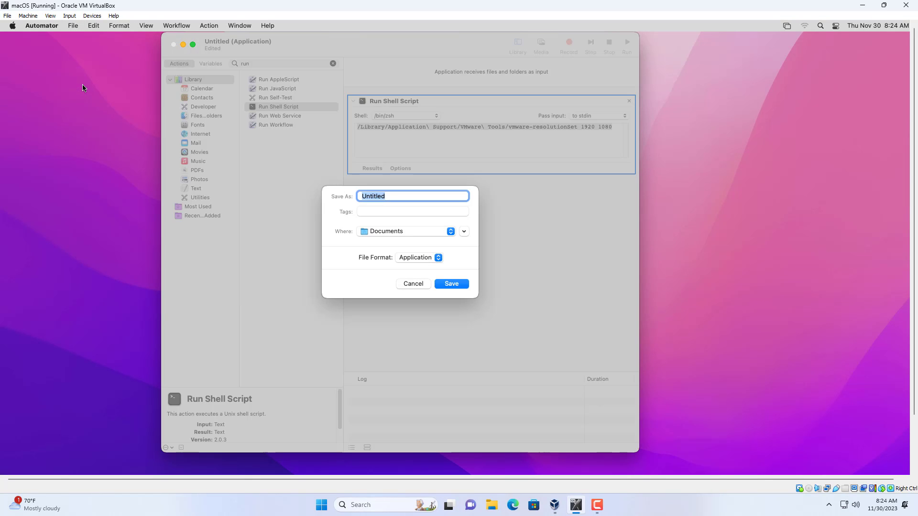
text(Change Resolution)
click(452, 284)
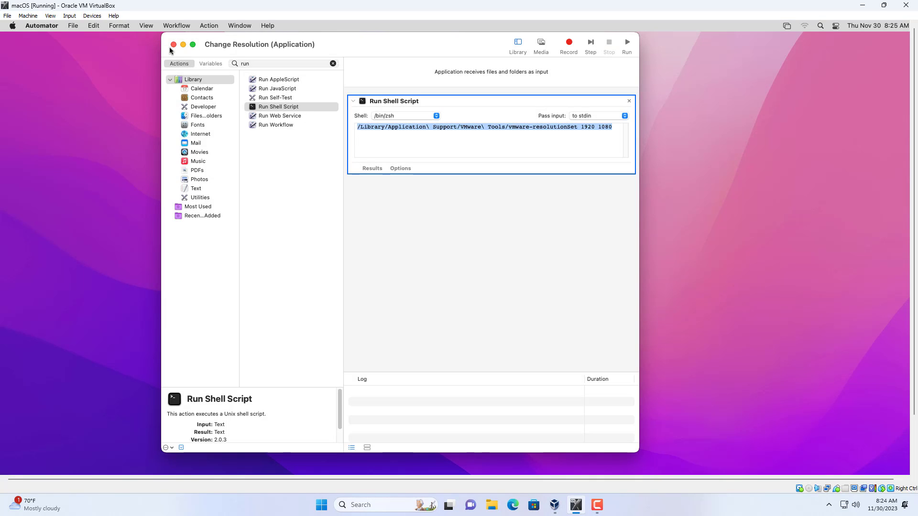
click(173, 45)
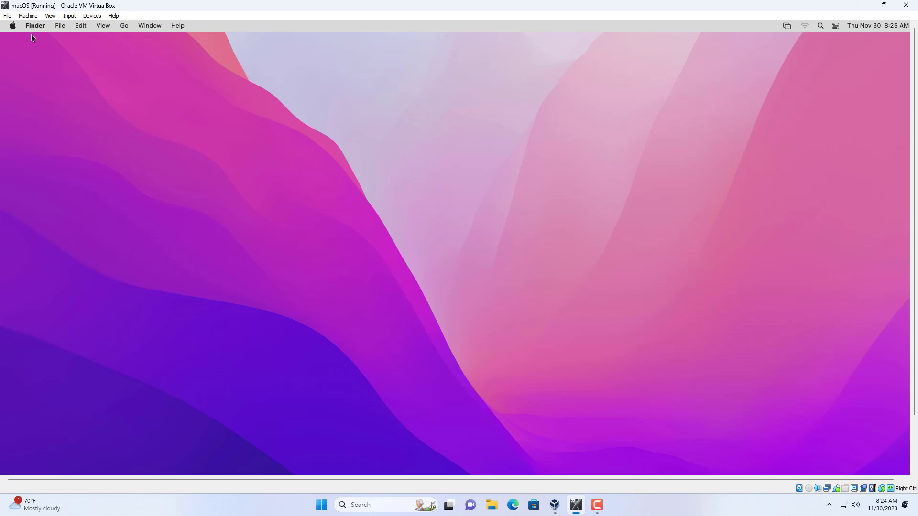
Add the Change Resolution application from Documents to the current user's login items, set it to hide at login, and close System Preferences.
click(13, 26)
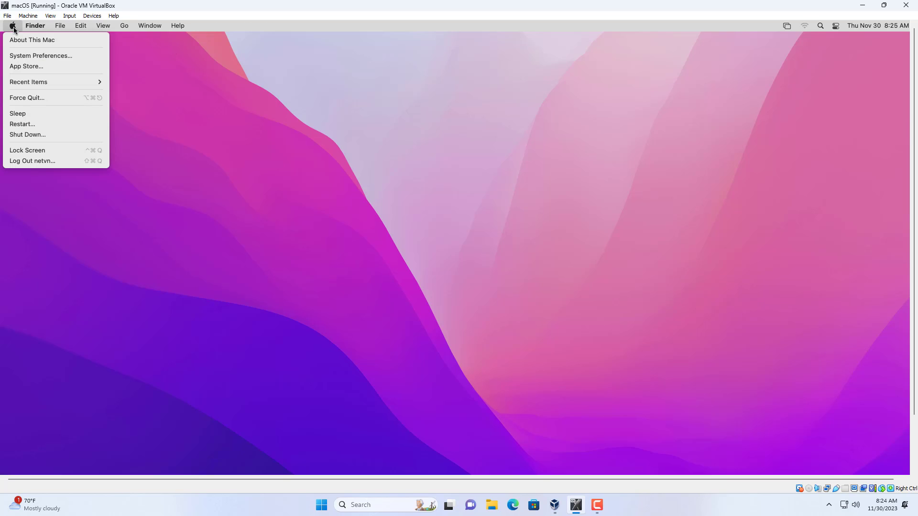
click(24, 56)
click(407, 250)
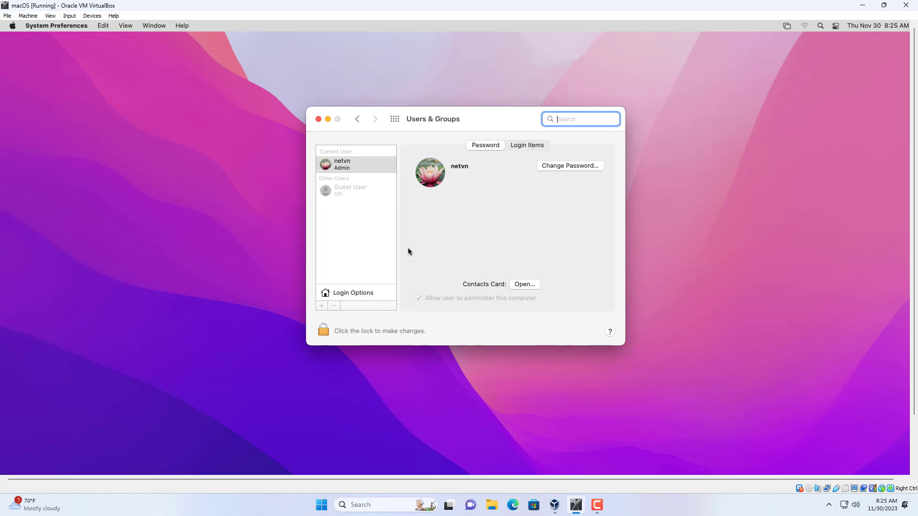
click(526, 145)
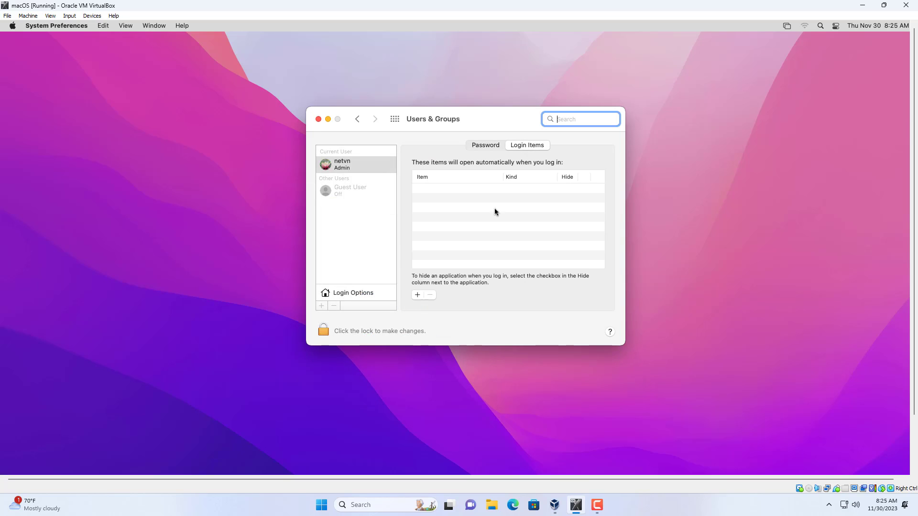
click(417, 295)
click(390, 170)
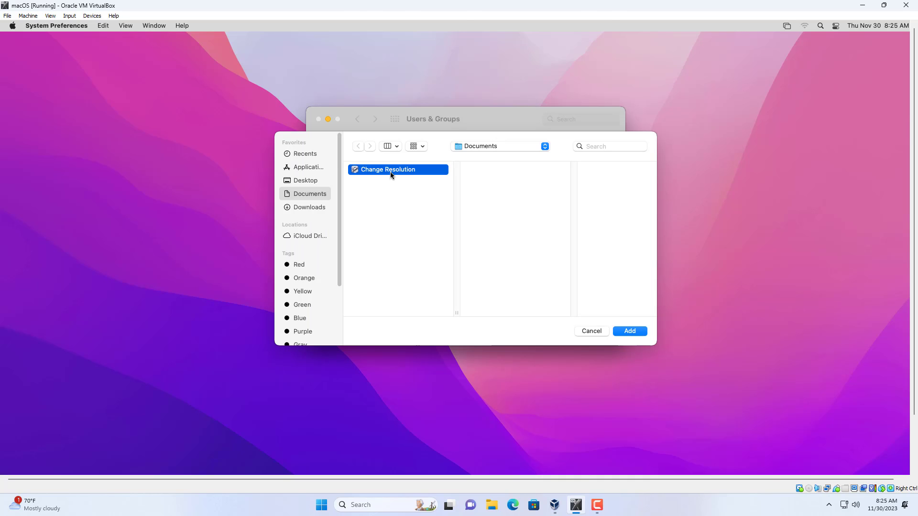
click(634, 332)
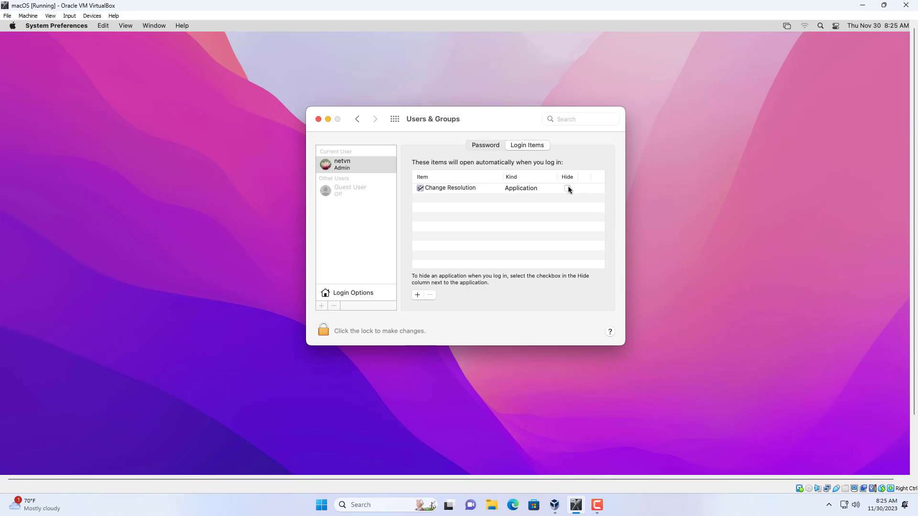
click(568, 189)
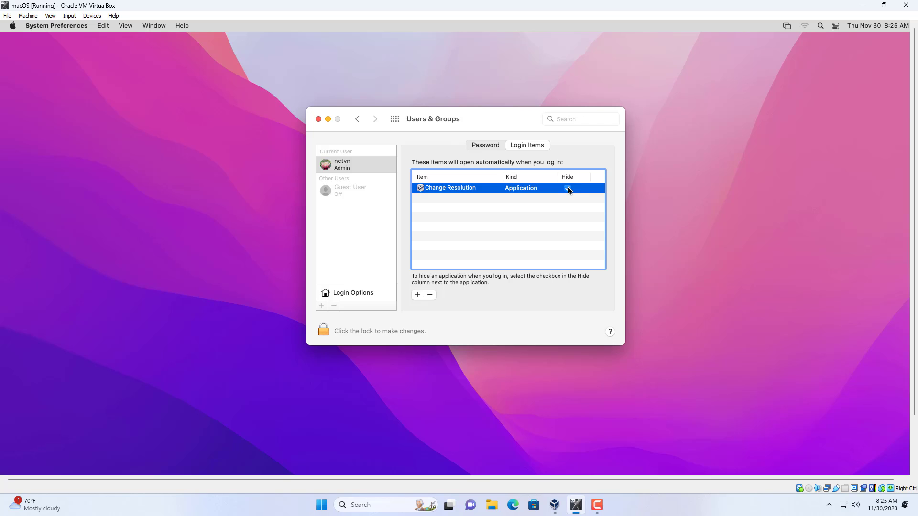
click(318, 119)
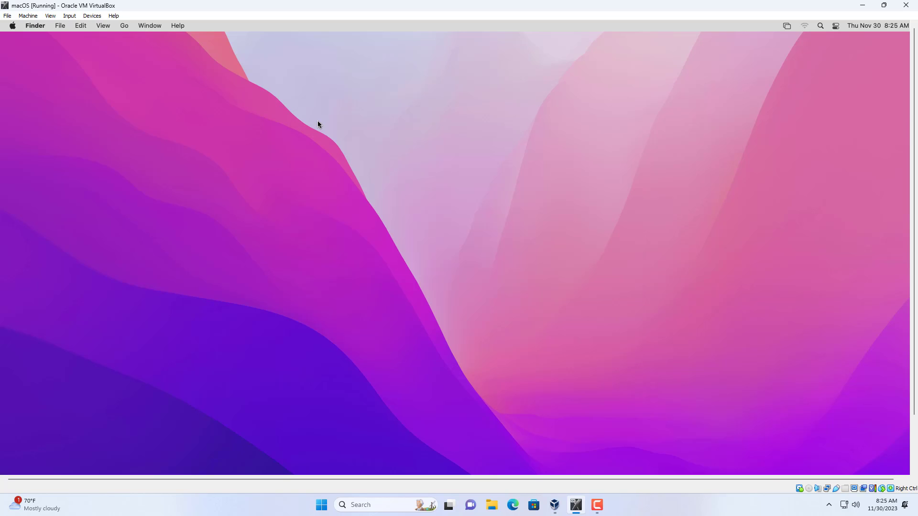
Restart macOS in the virtual machine and confirm the restart.
click(13, 26)
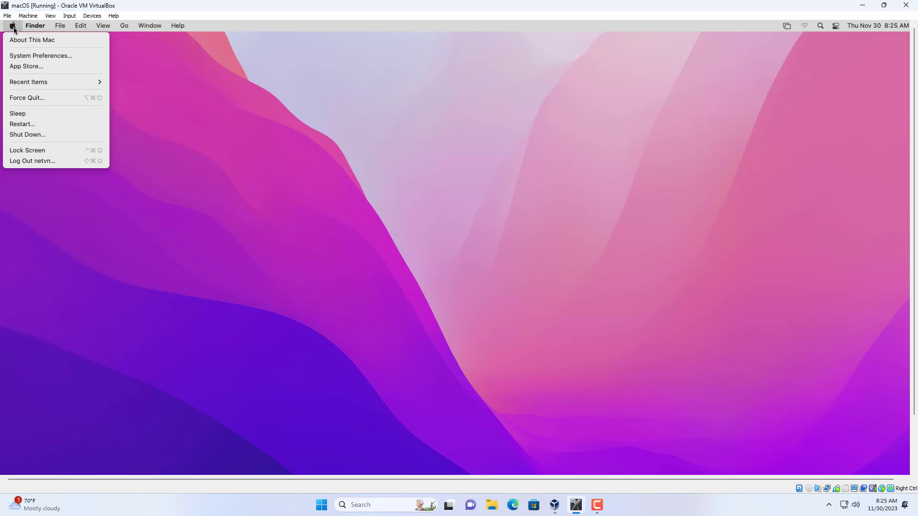
click(36, 125)
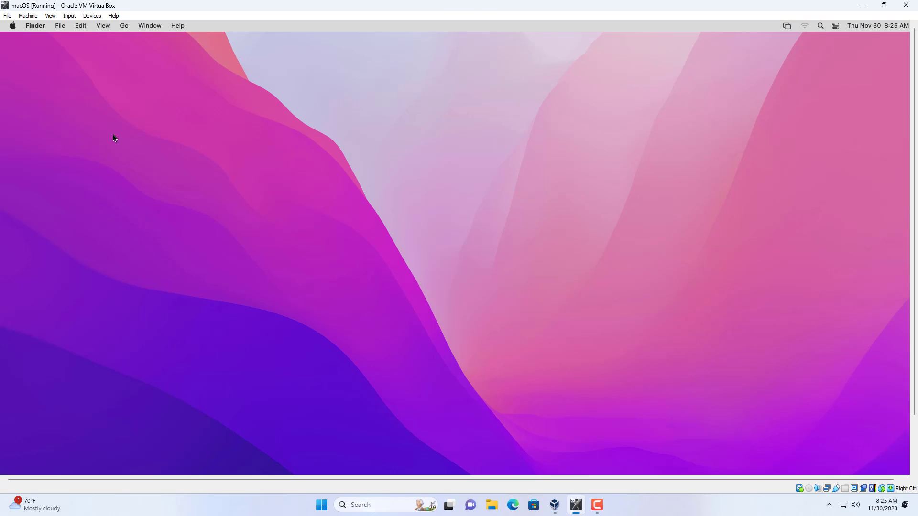
click(535, 200)
Switch the macOS virtual machine window to full-screen mode and accept the VirtualBox information message.
click(50, 16)
click(67, 26)
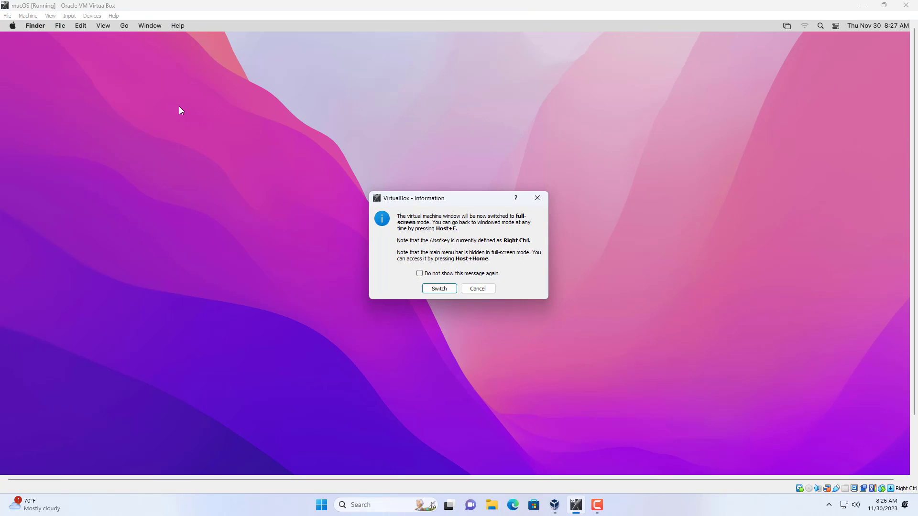
click(452, 288)
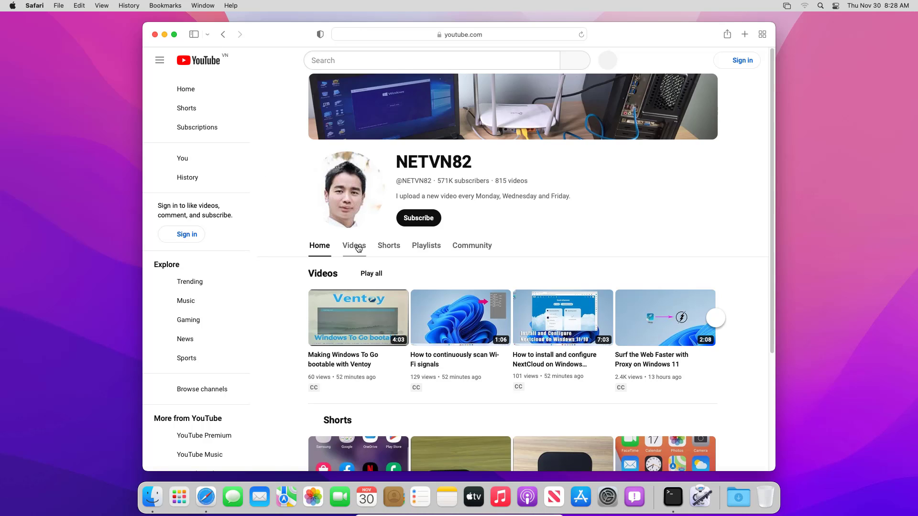
Show the Videos section of the YouTube channel open in Safari.
click(359, 247)
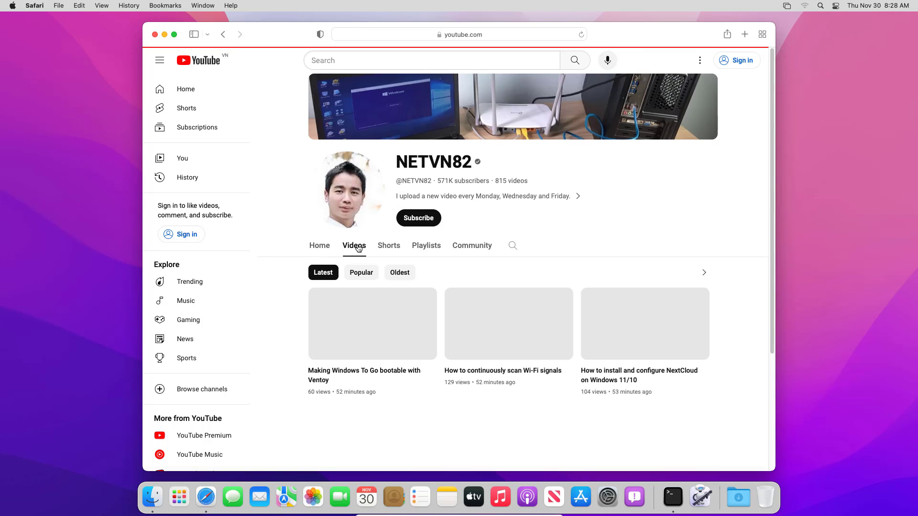